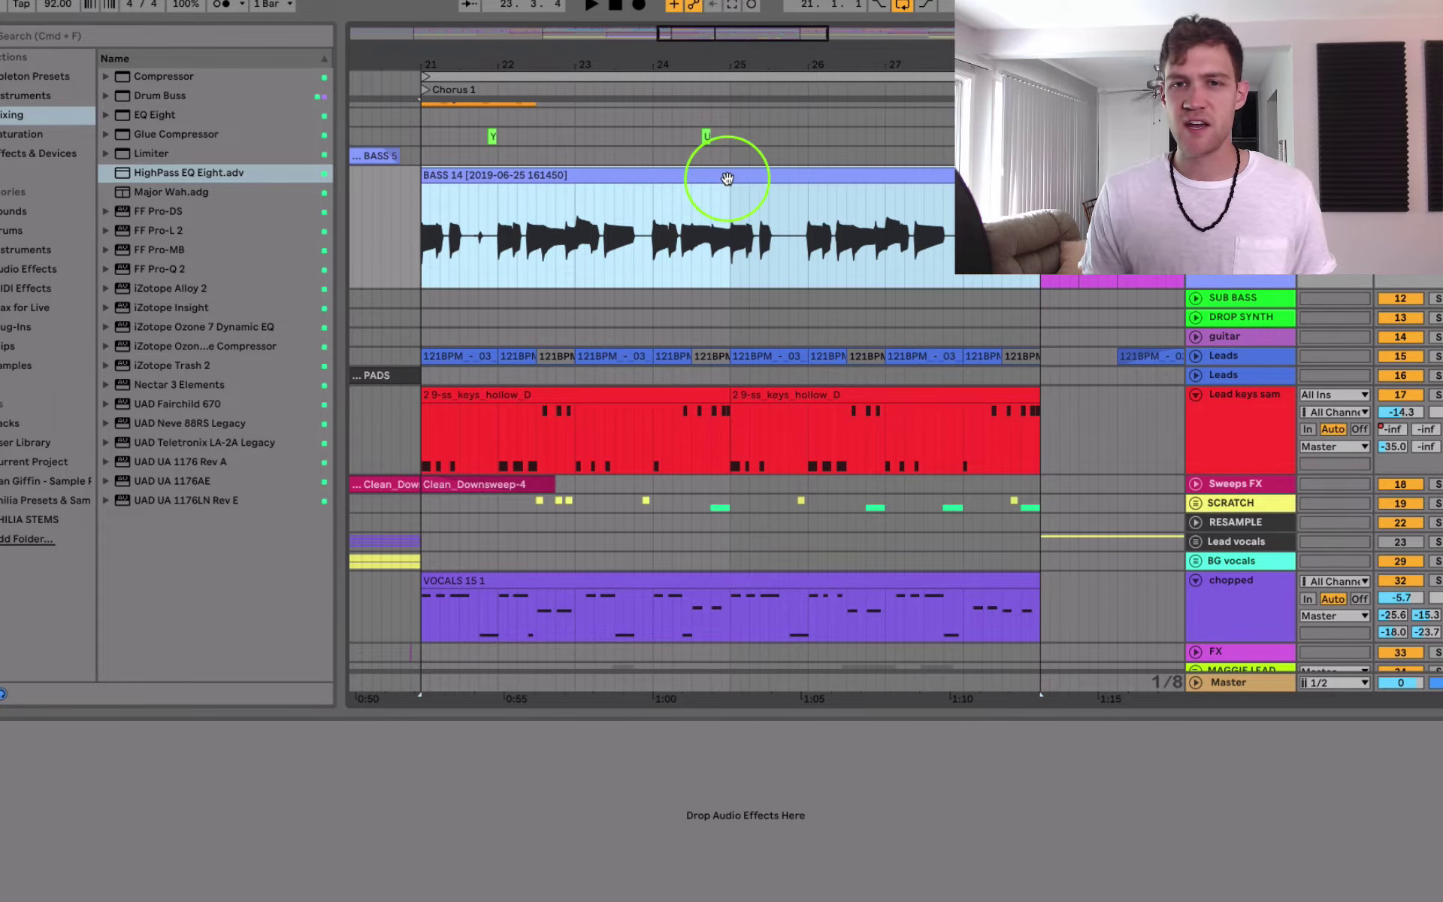
Play the BASS track from a point in its clip, soloed briefly, then select the whole BASS 14 clip
{"action": "left_click", "coordinate": [508, 264]}
{"action": "key", "text": "space"}
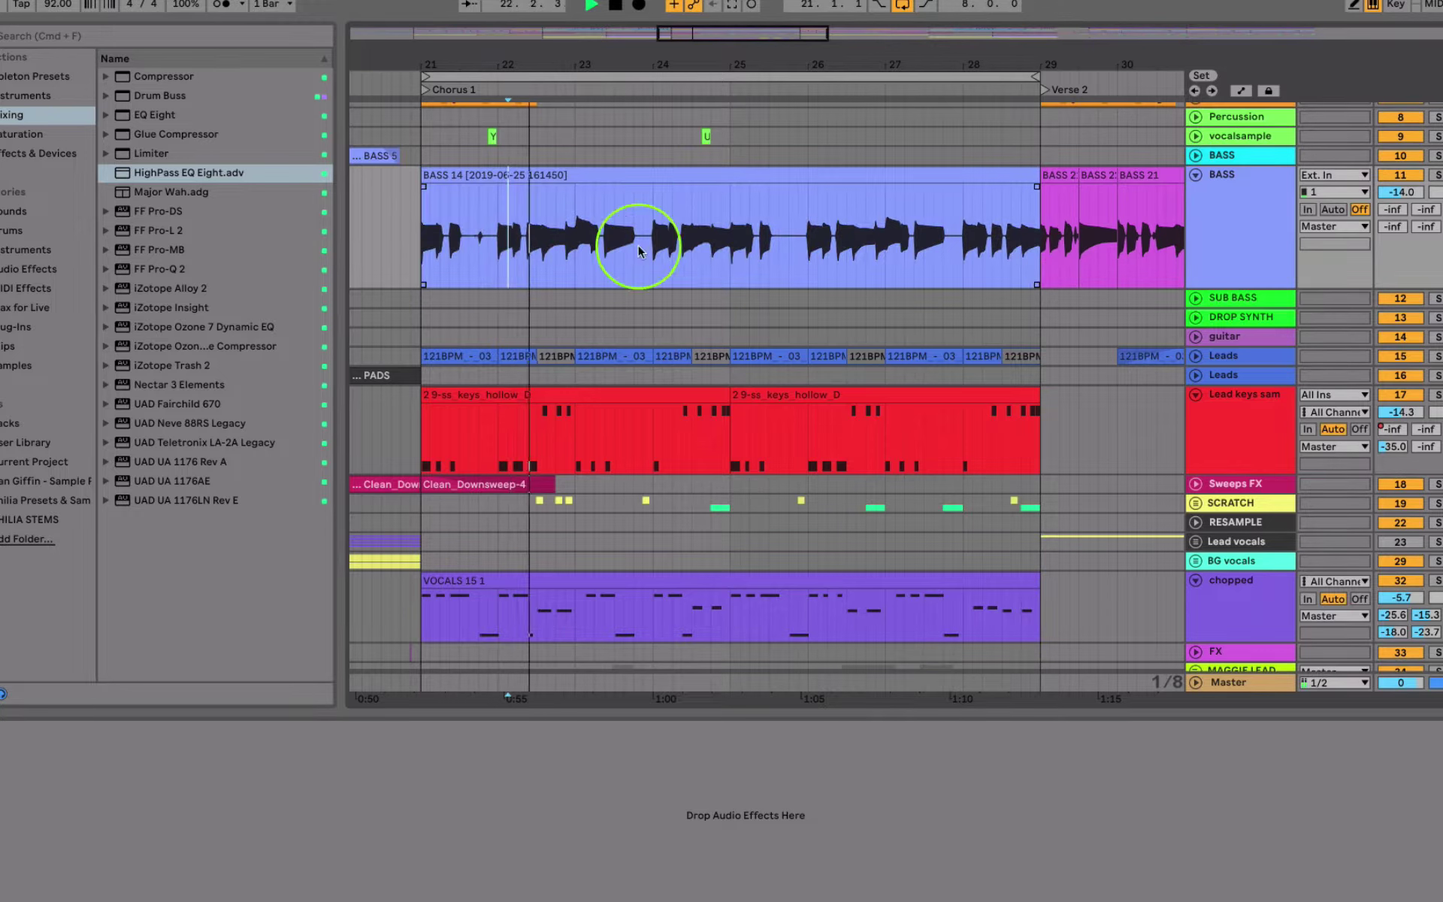
{"action": "left_click", "coordinate": [1435, 174]}
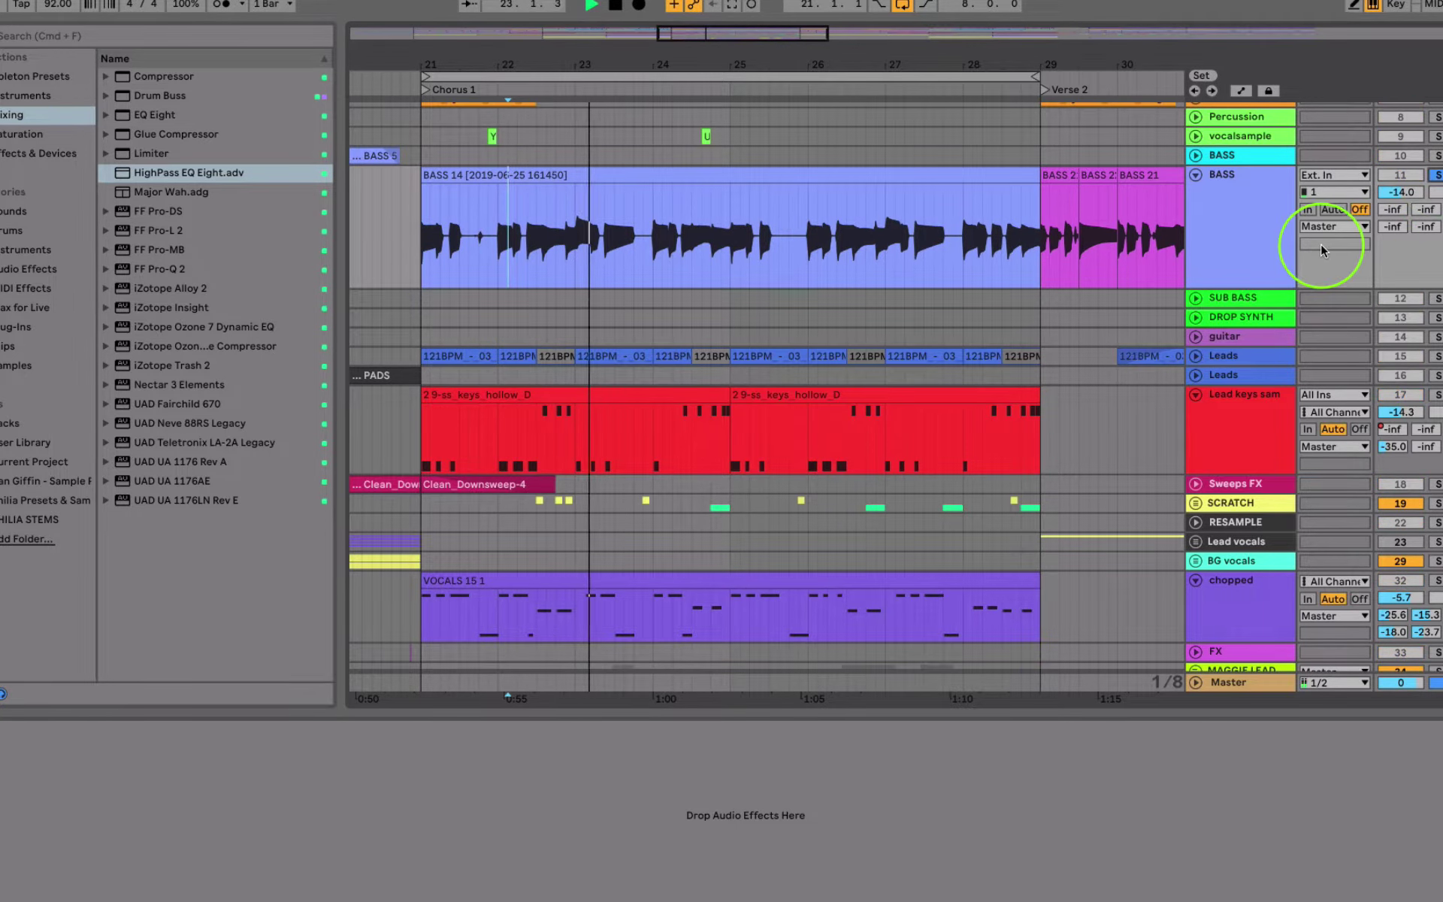
{"action": "left_click", "coordinate": [1435, 174]}
{"action": "key", "text": "space"}
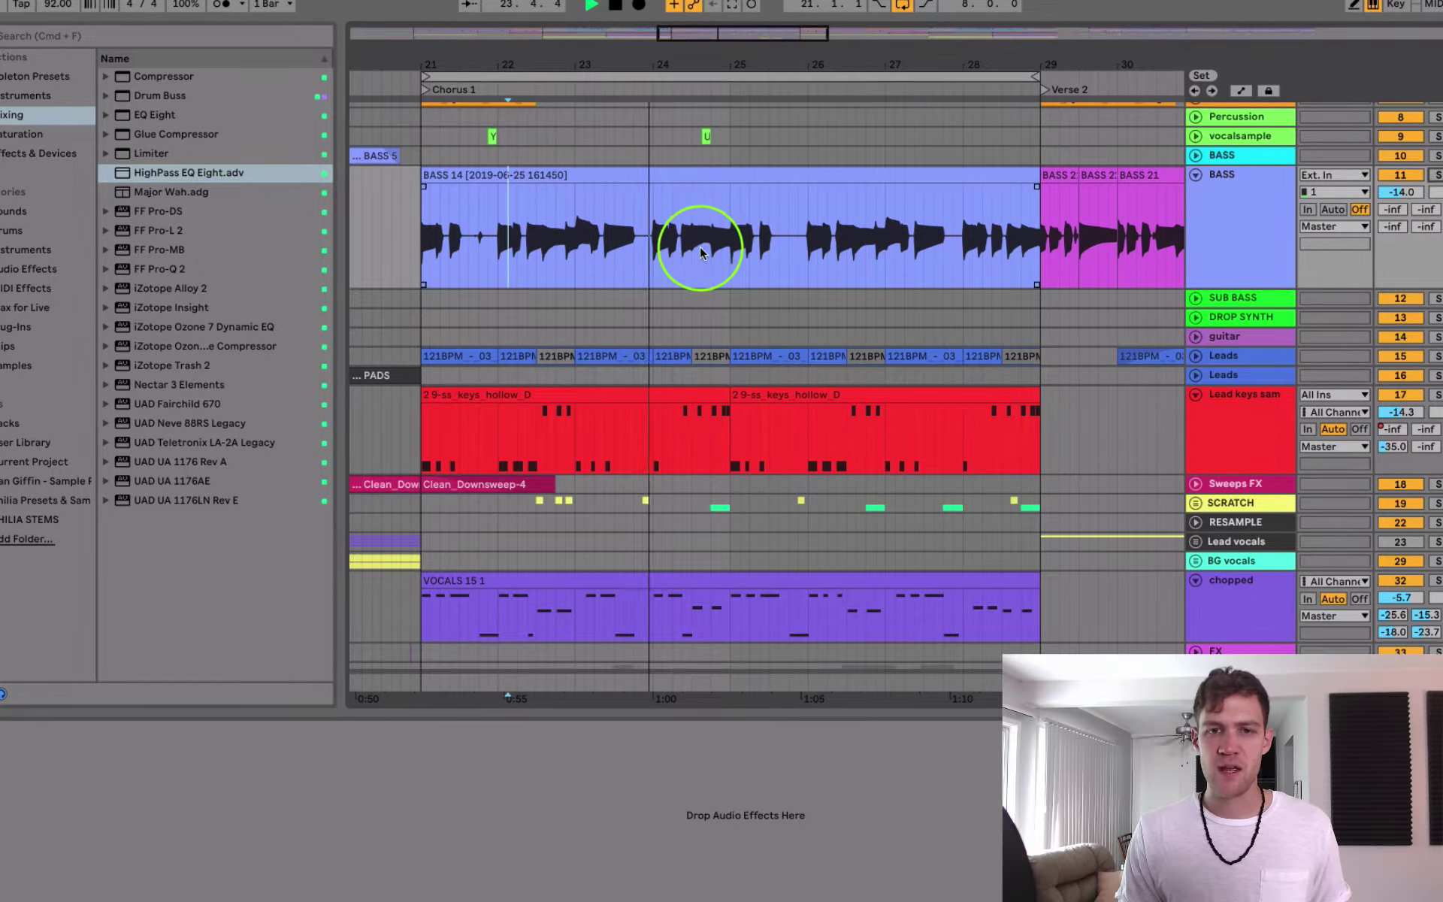
{"action": "left_click", "coordinate": [621, 250]}
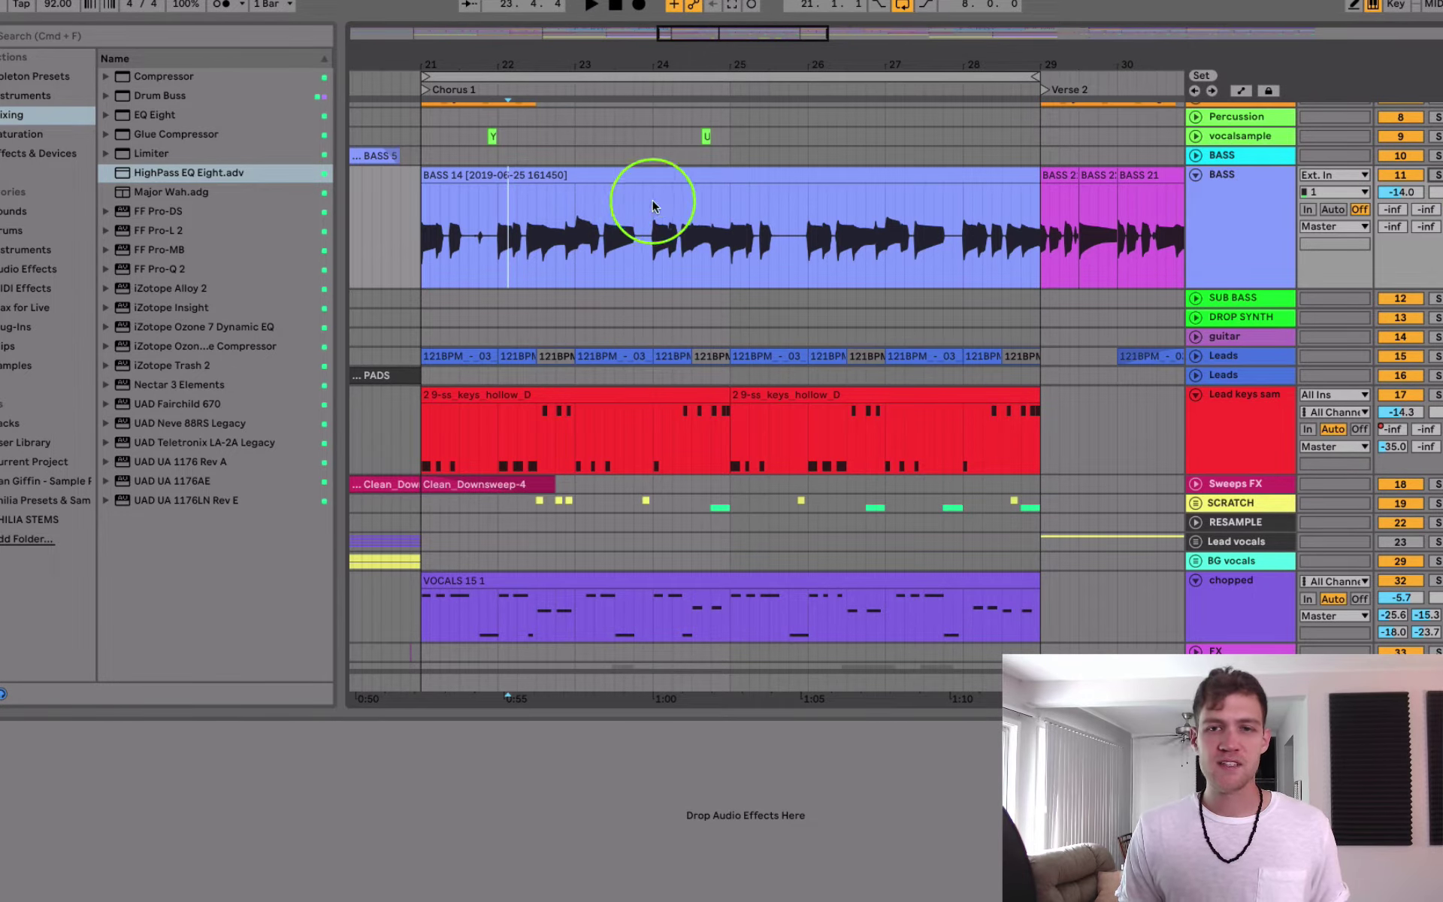
{"action": "left_click", "coordinate": [661, 174]}
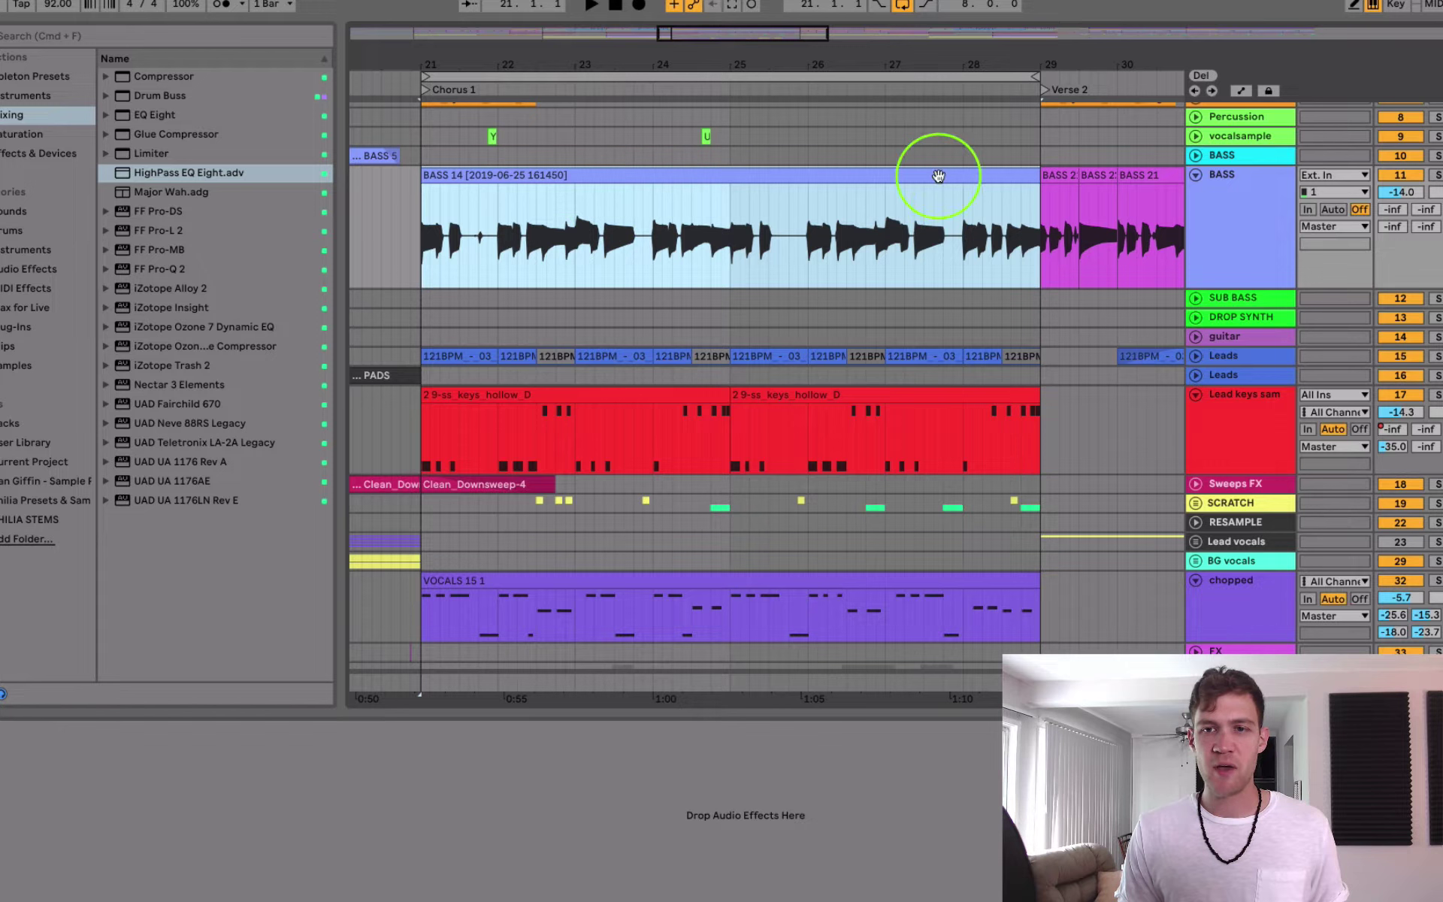
Open the maggie 1 clip's sample from the maggie chorus track in the detail view
{"action": "scroll", "coordinate": [869, 522], "scroll_direction": "down", "scroll_amount": 2}
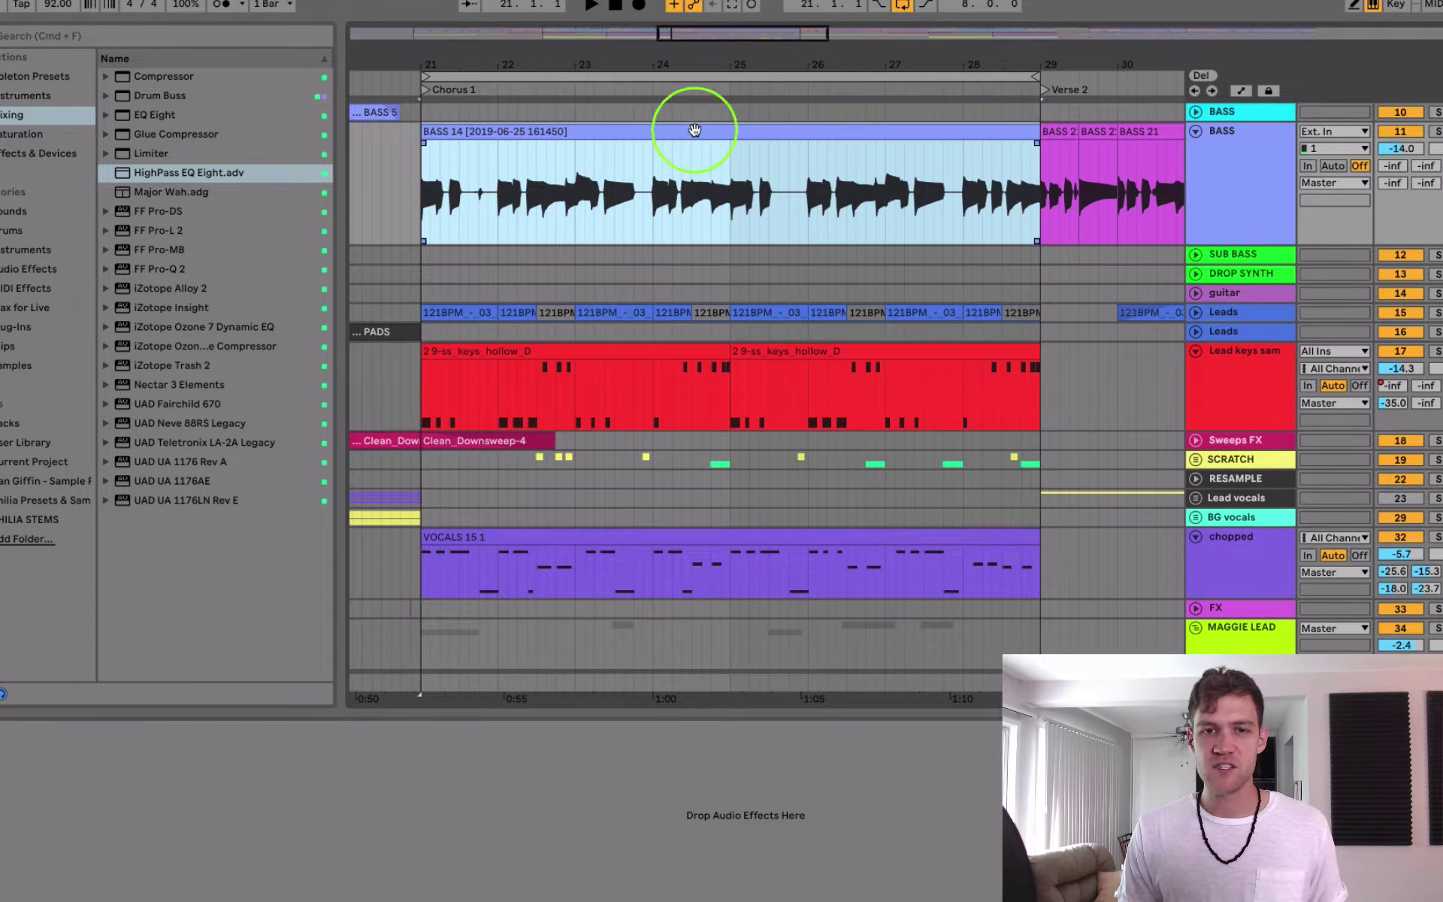
{"action": "scroll", "coordinate": [752, 395], "scroll_direction": "down", "scroll_amount": 10}
{"action": "left_click", "coordinate": [626, 437]}
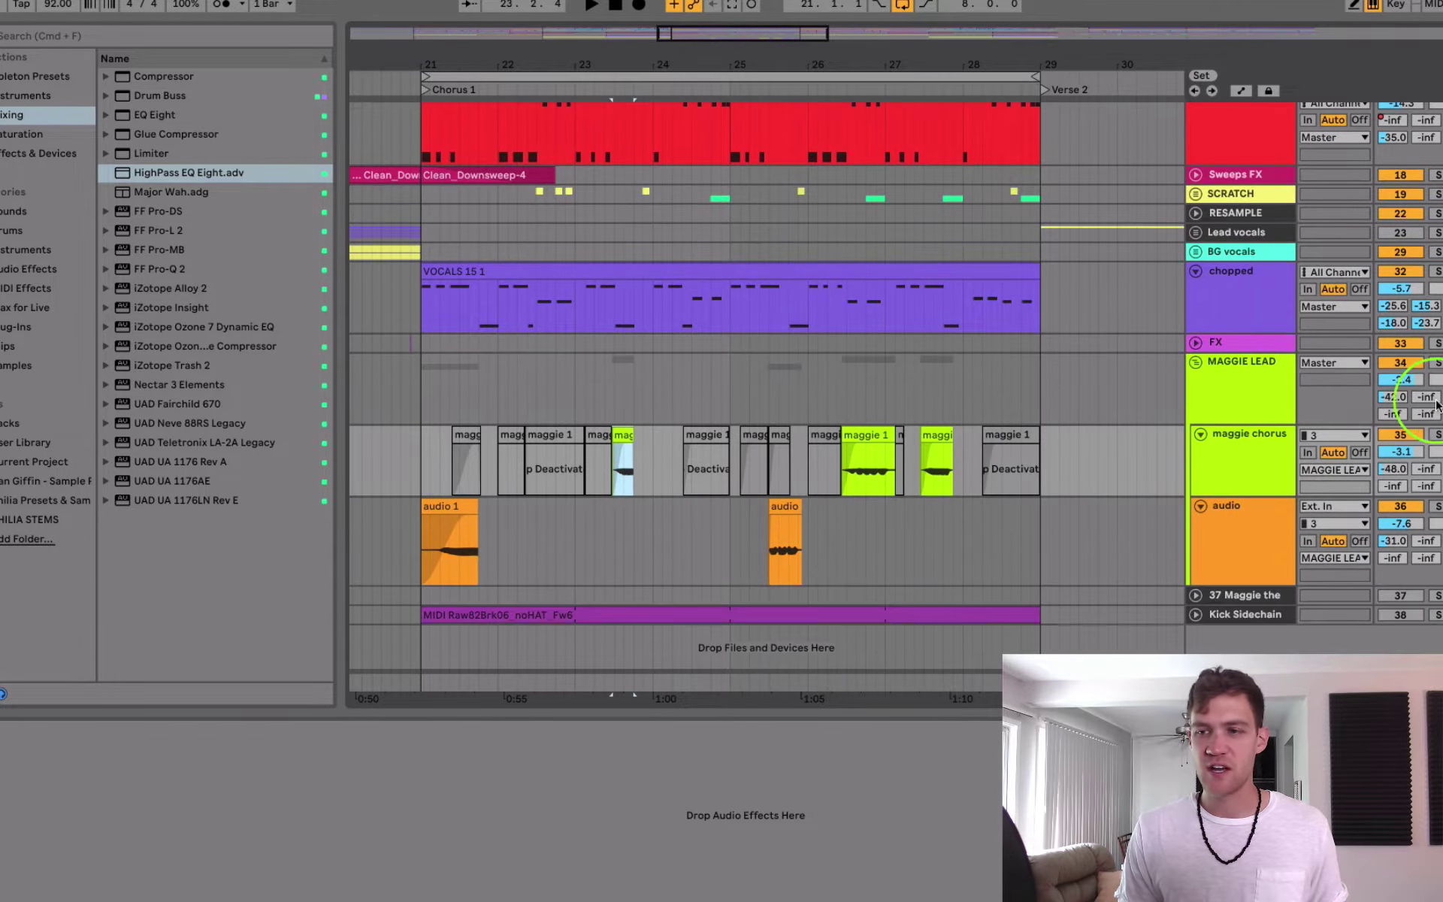
{"action": "left_click", "coordinate": [672, 458]}
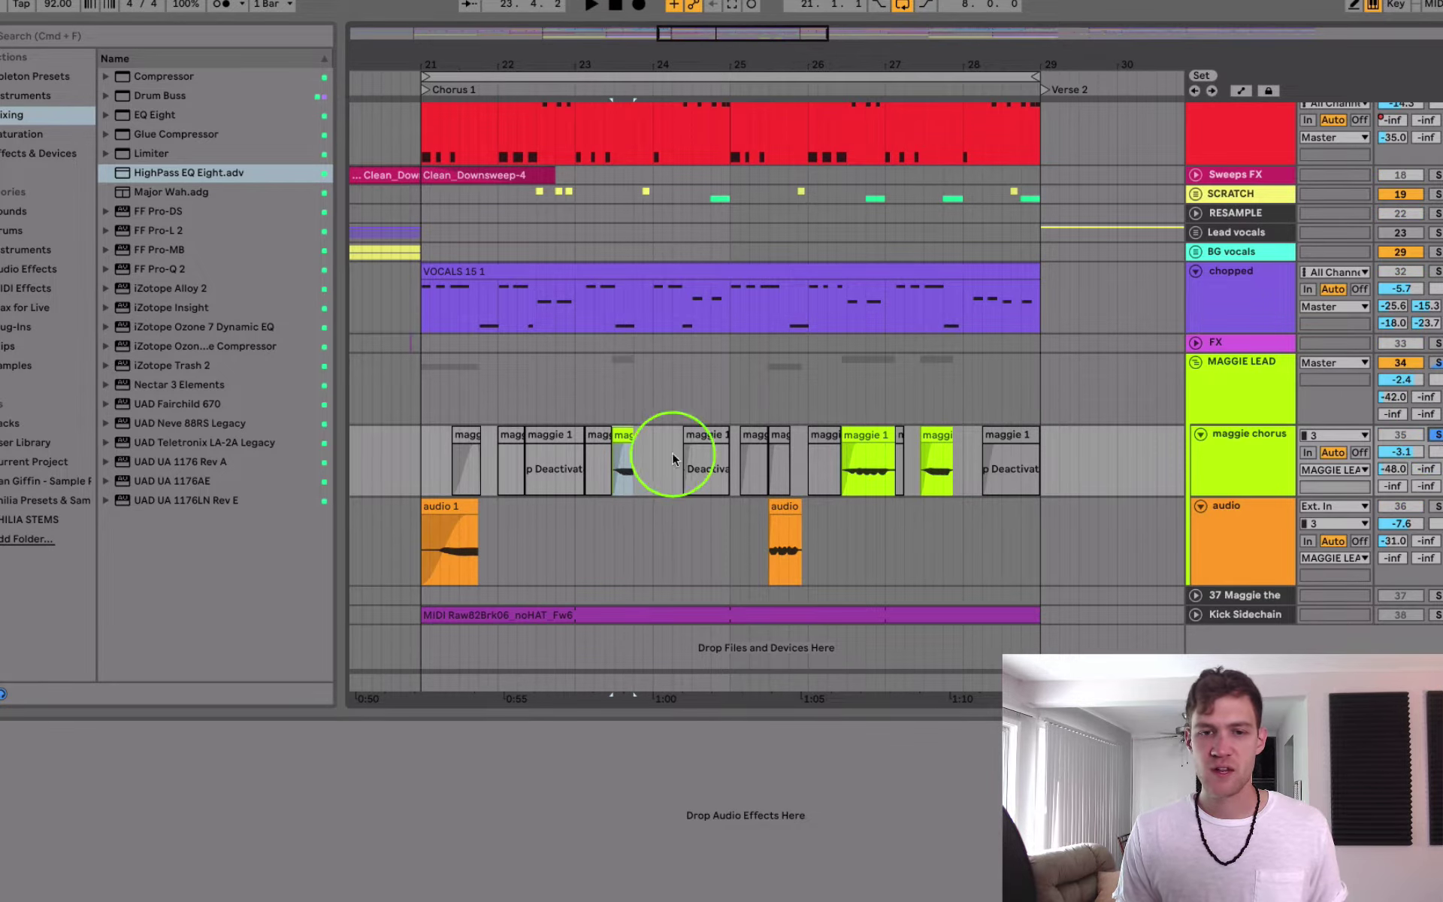
{"action": "left_click", "coordinate": [538, 435]}
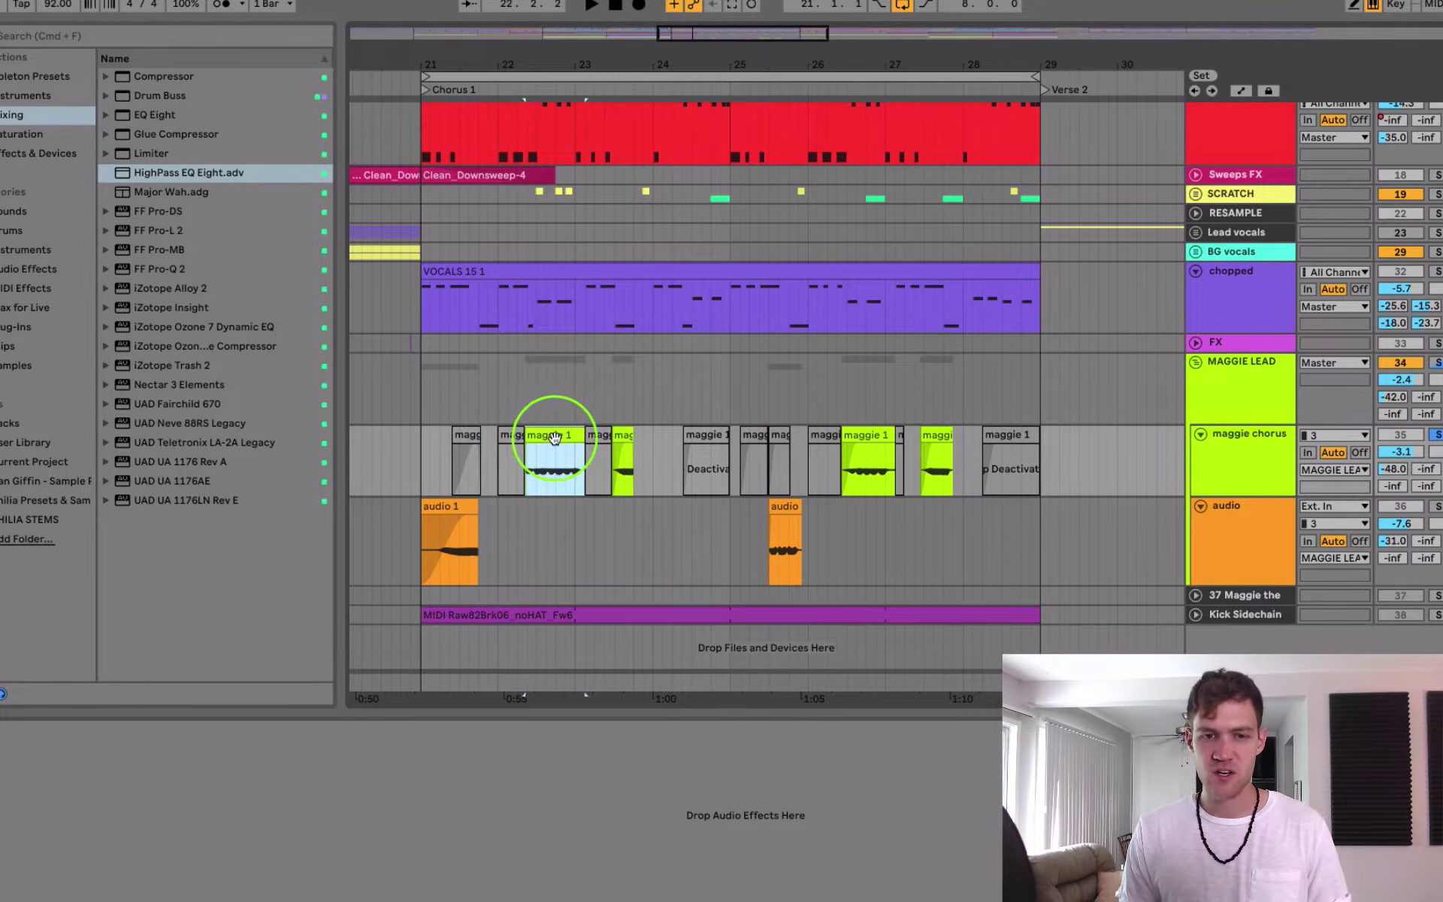
{"action": "left_click", "coordinate": [596, 435]}
{"action": "double_click", "coordinate": [579, 434]}
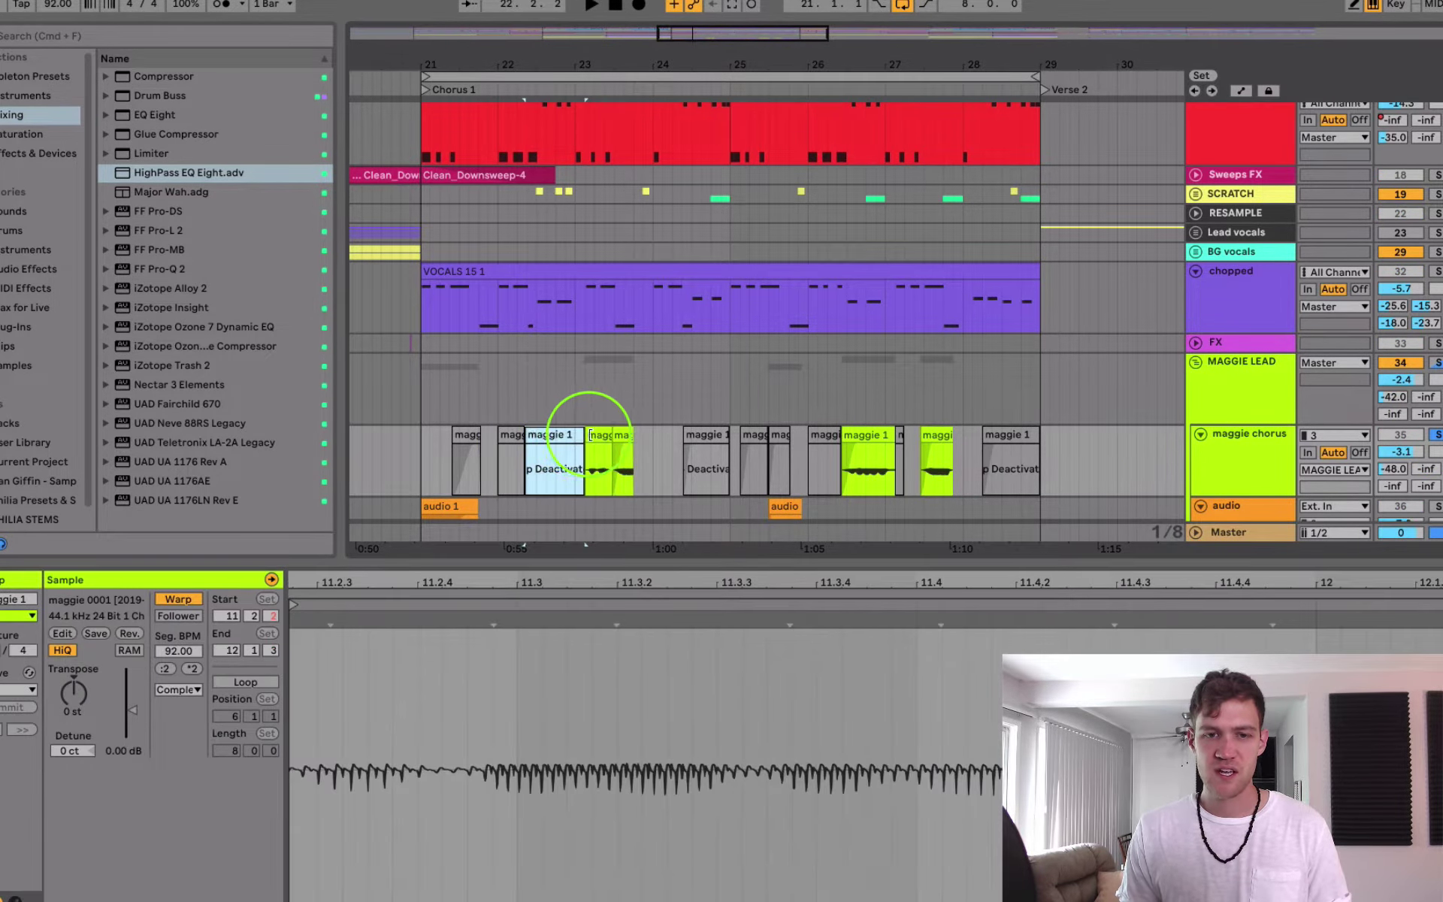
Select a later maggie 1 clip in the lane and play it back
{"action": "left_click", "coordinate": [621, 451]}
{"action": "scroll", "coordinate": [693, 457], "scroll_direction": "down", "scroll_amount": 3}
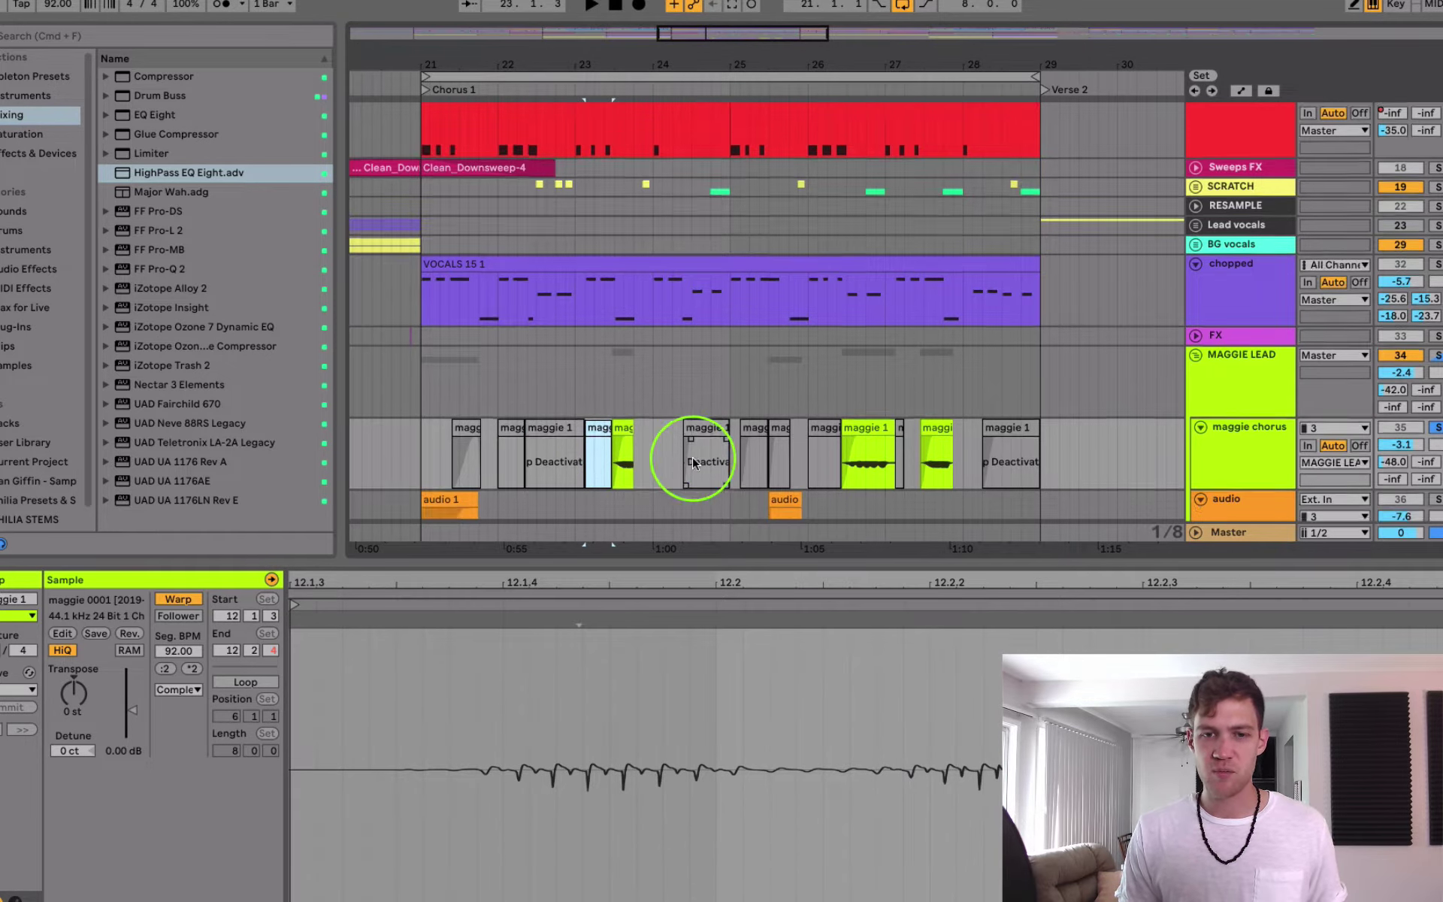
{"action": "left_click", "coordinate": [870, 364]}
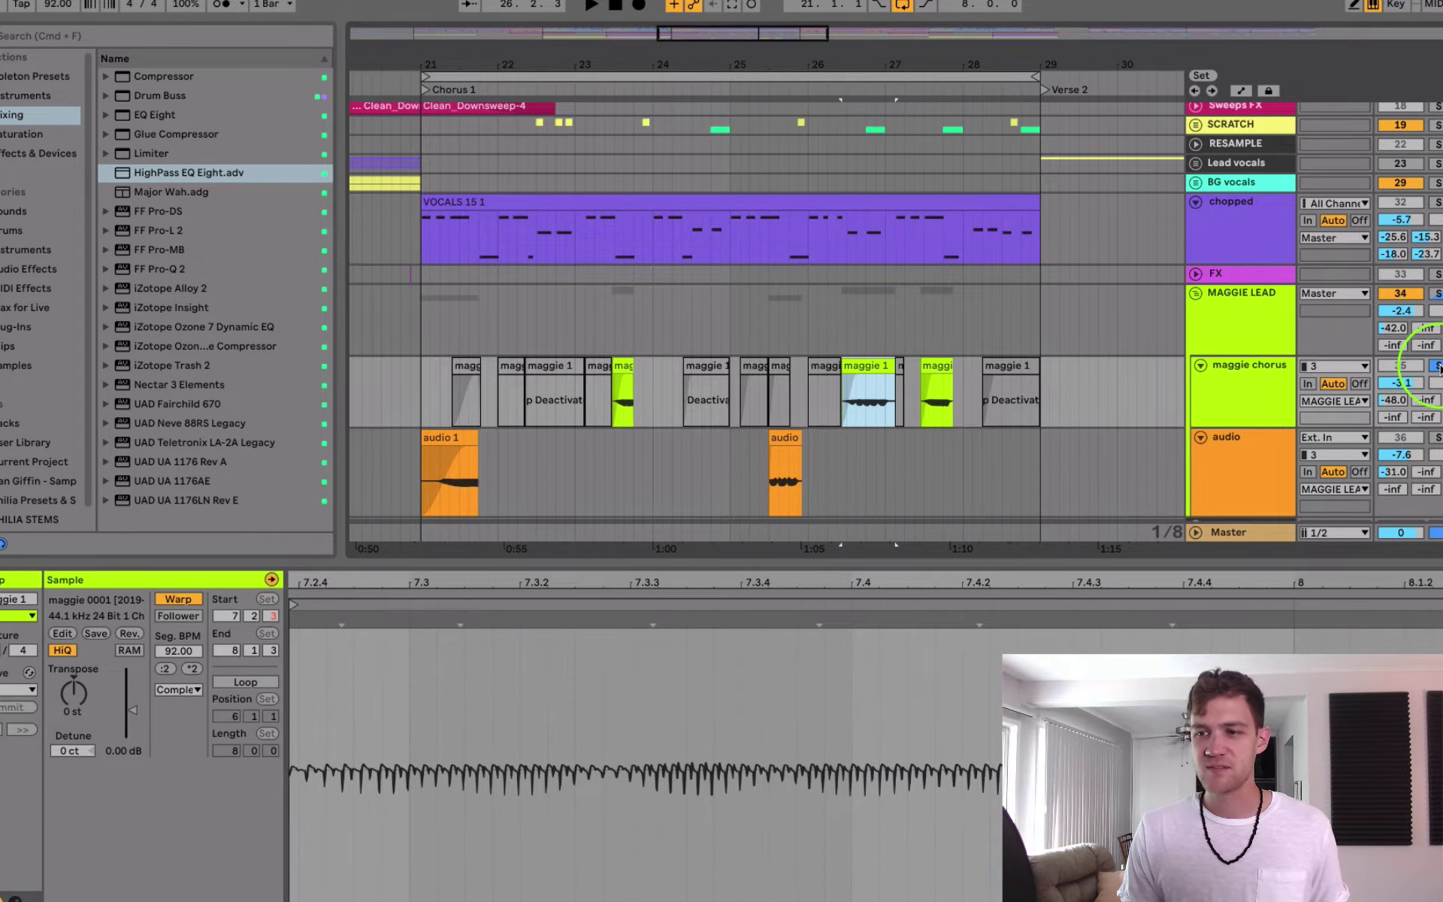
{"action": "key", "text": "space"}
{"action": "scroll", "coordinate": [1021, 413], "scroll_direction": "up", "scroll_amount": 10}
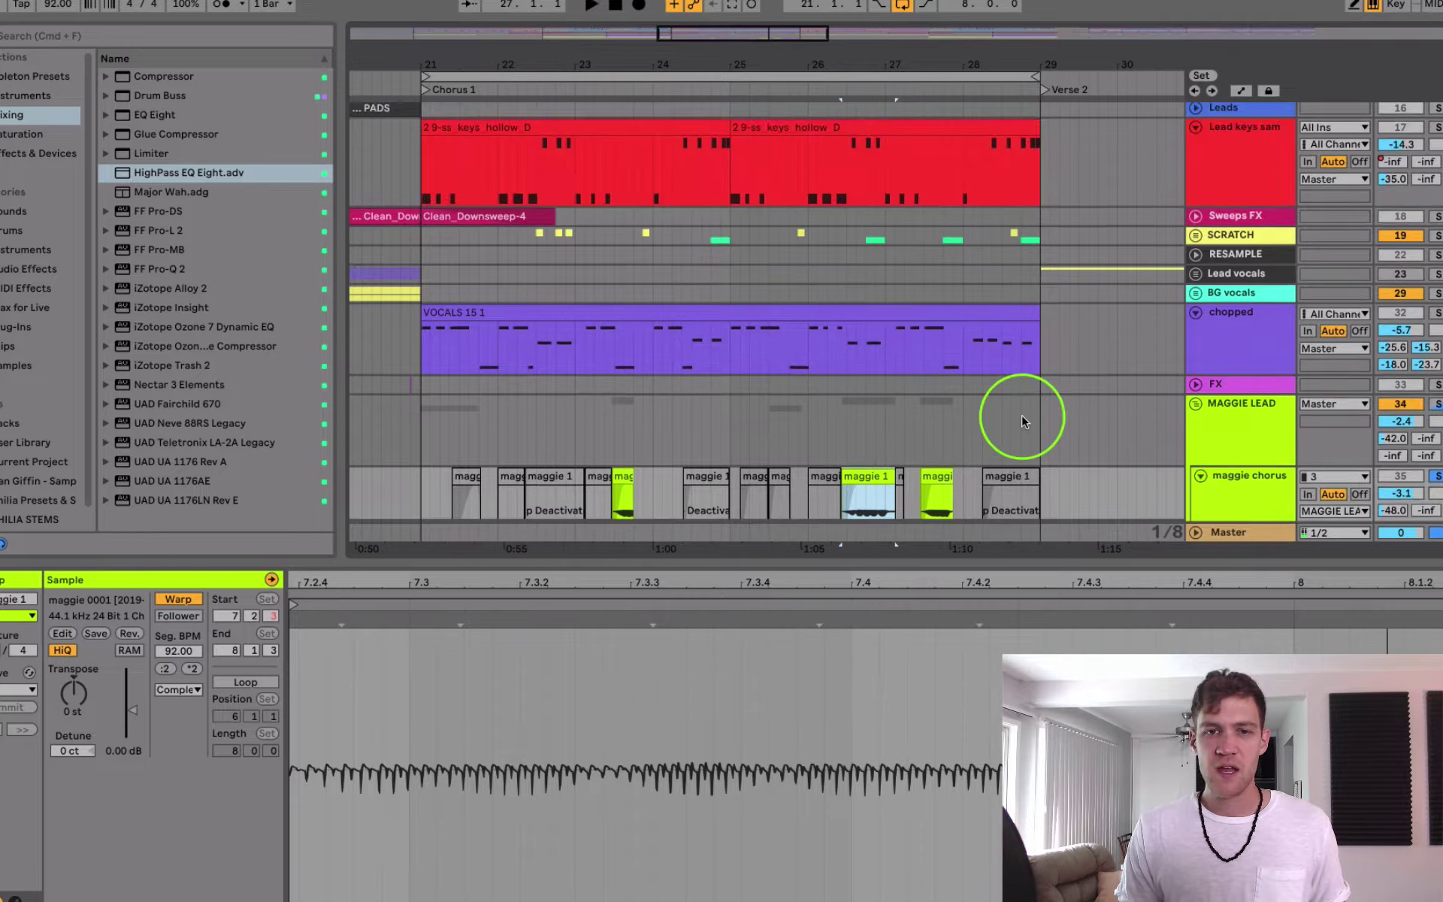
Use Convert Melody to New MIDI Track on the BASS 14 clip
{"action": "scroll", "coordinate": [699, 168], "scroll_direction": "up", "scroll_amount": 2}
{"action": "right_click", "coordinate": [687, 211]}
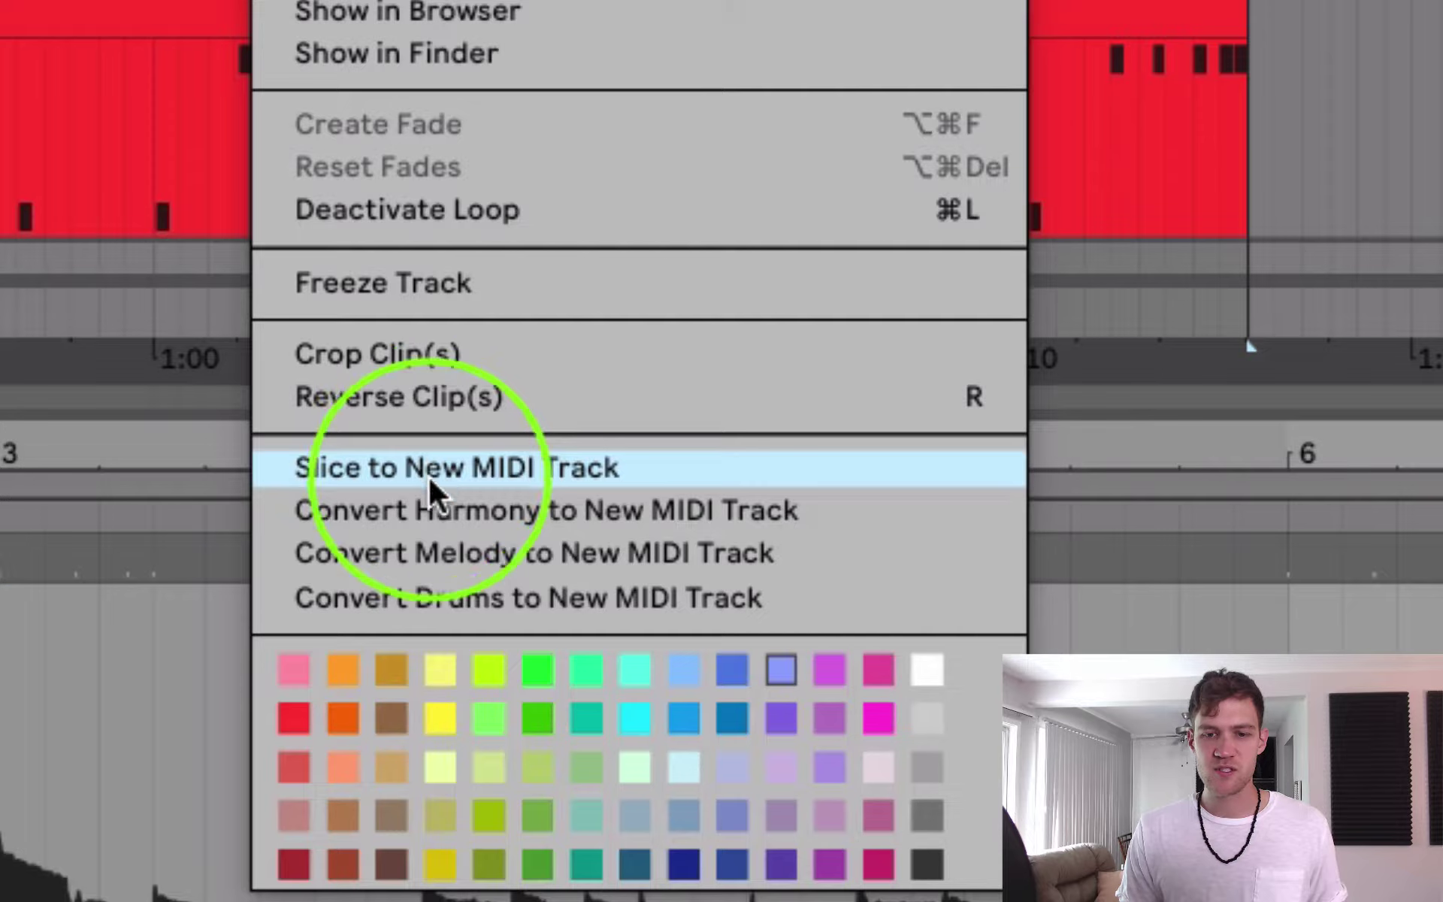
{"action": "left_click", "coordinate": [577, 561]}
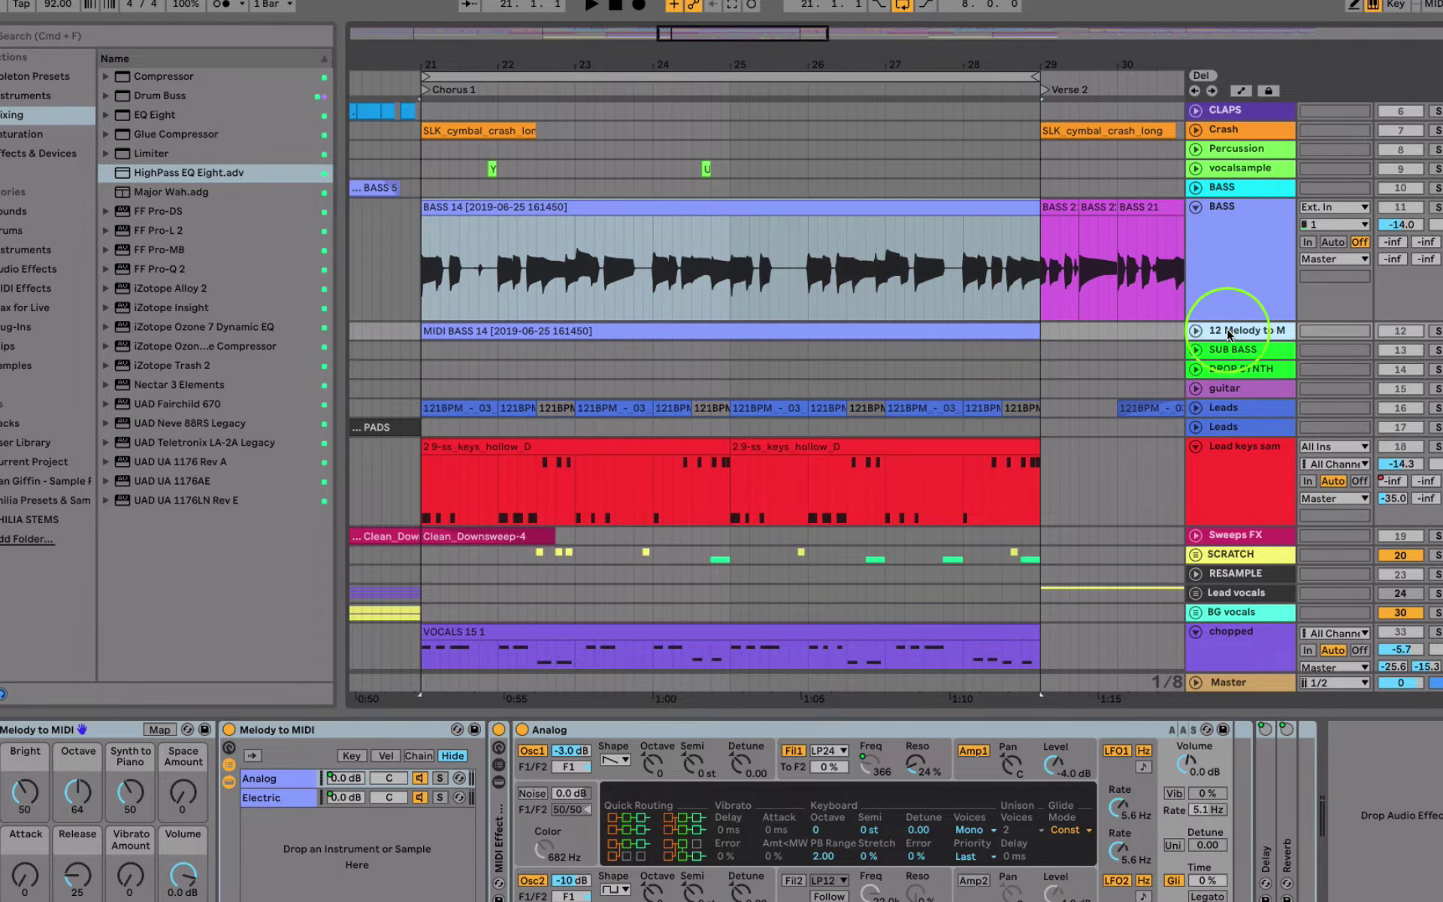
Expand the new track and inspect its Analog and Melody to MIDI devices, toggling Analog off and on
{"action": "double_click", "coordinate": [1237, 338]}
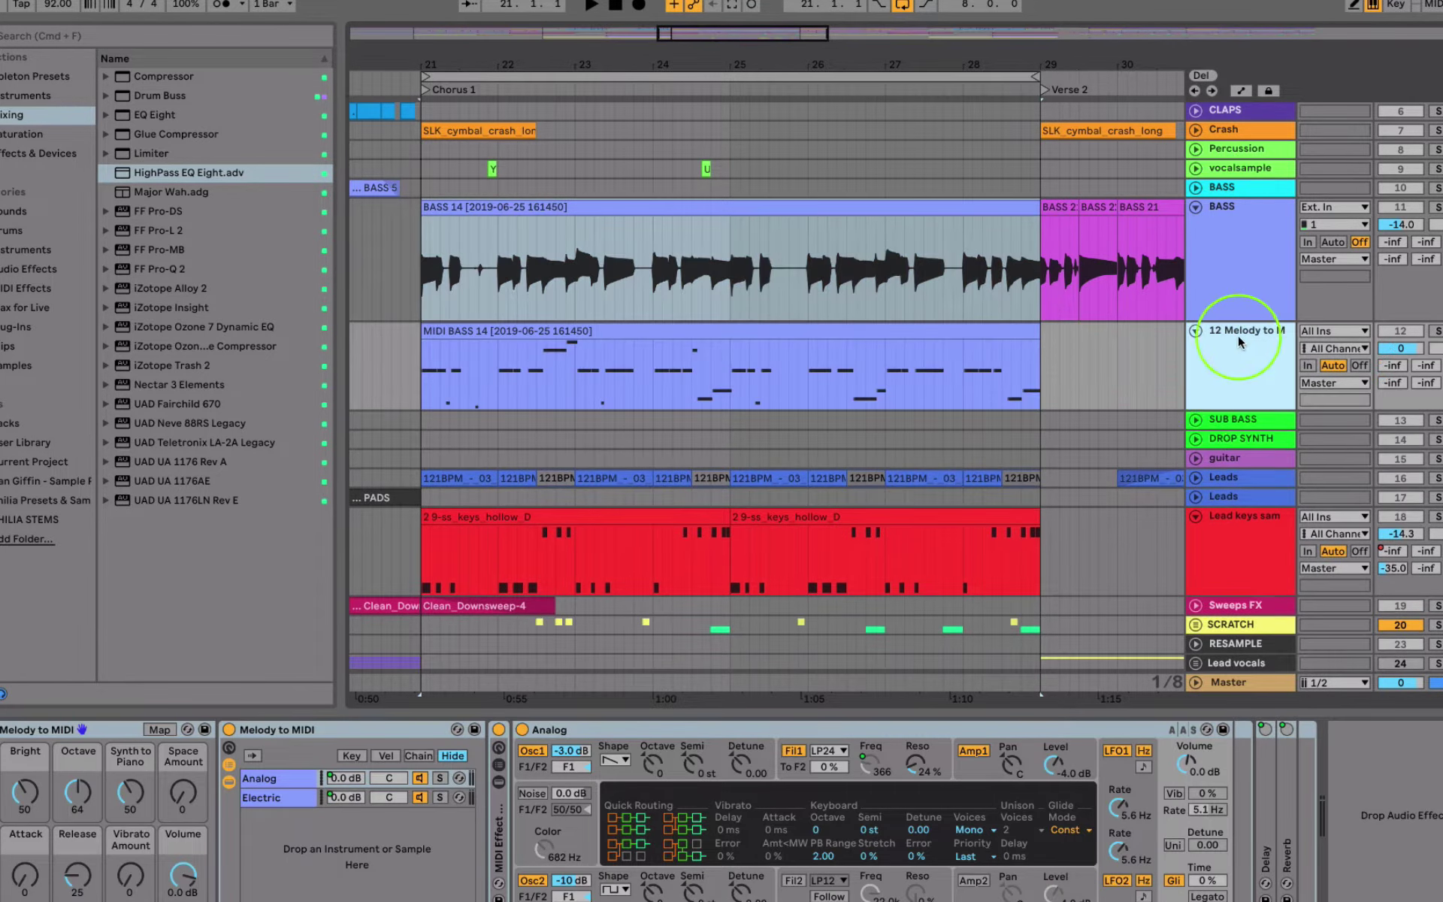
{"action": "left_click", "coordinate": [575, 750]}
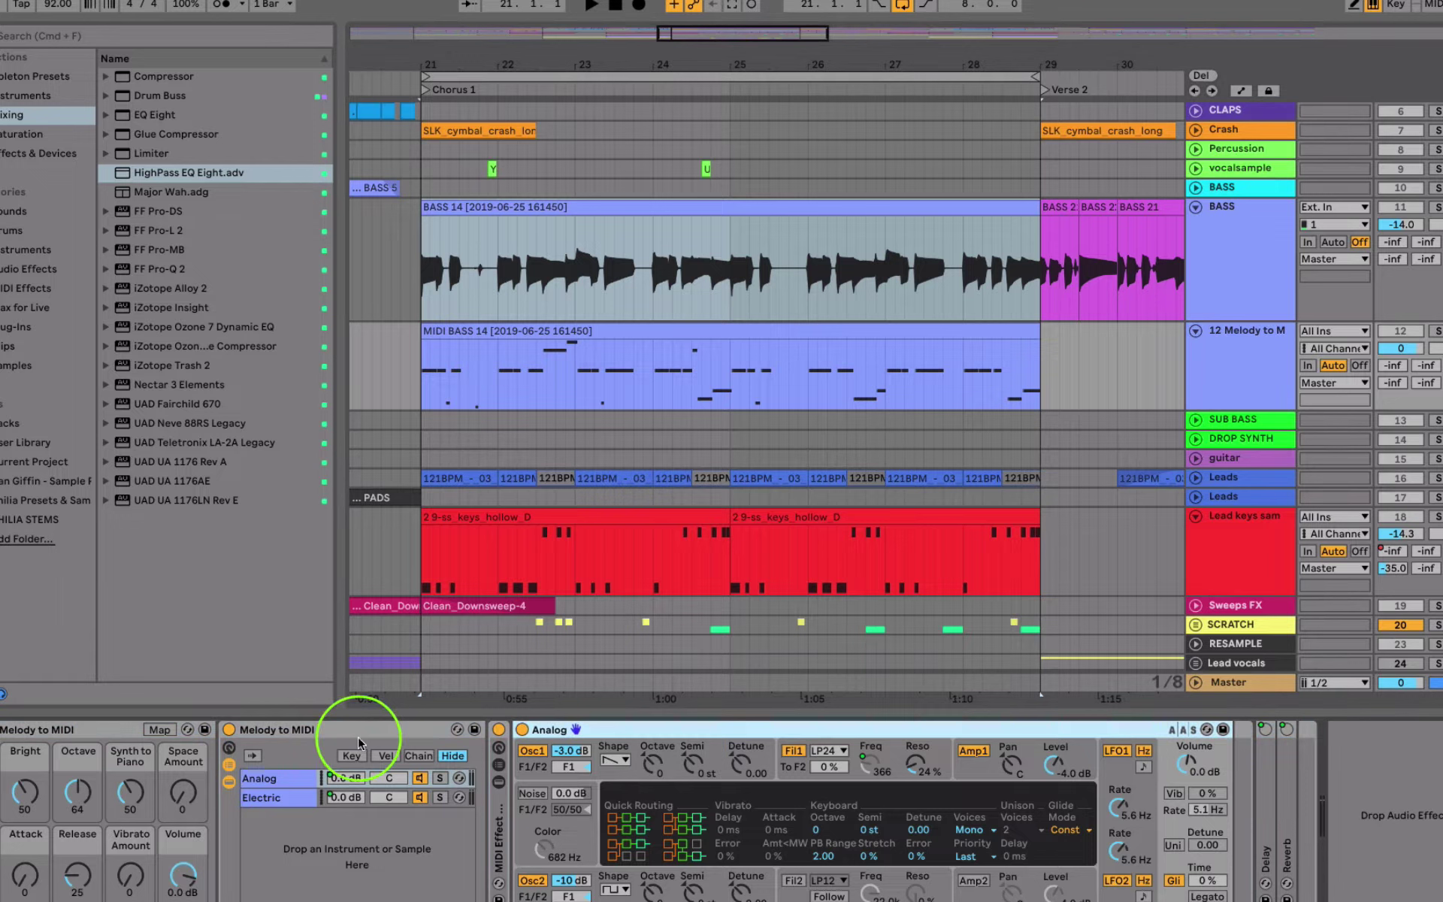
{"action": "left_click", "coordinate": [378, 731]}
{"action": "left_click", "coordinate": [522, 730]}
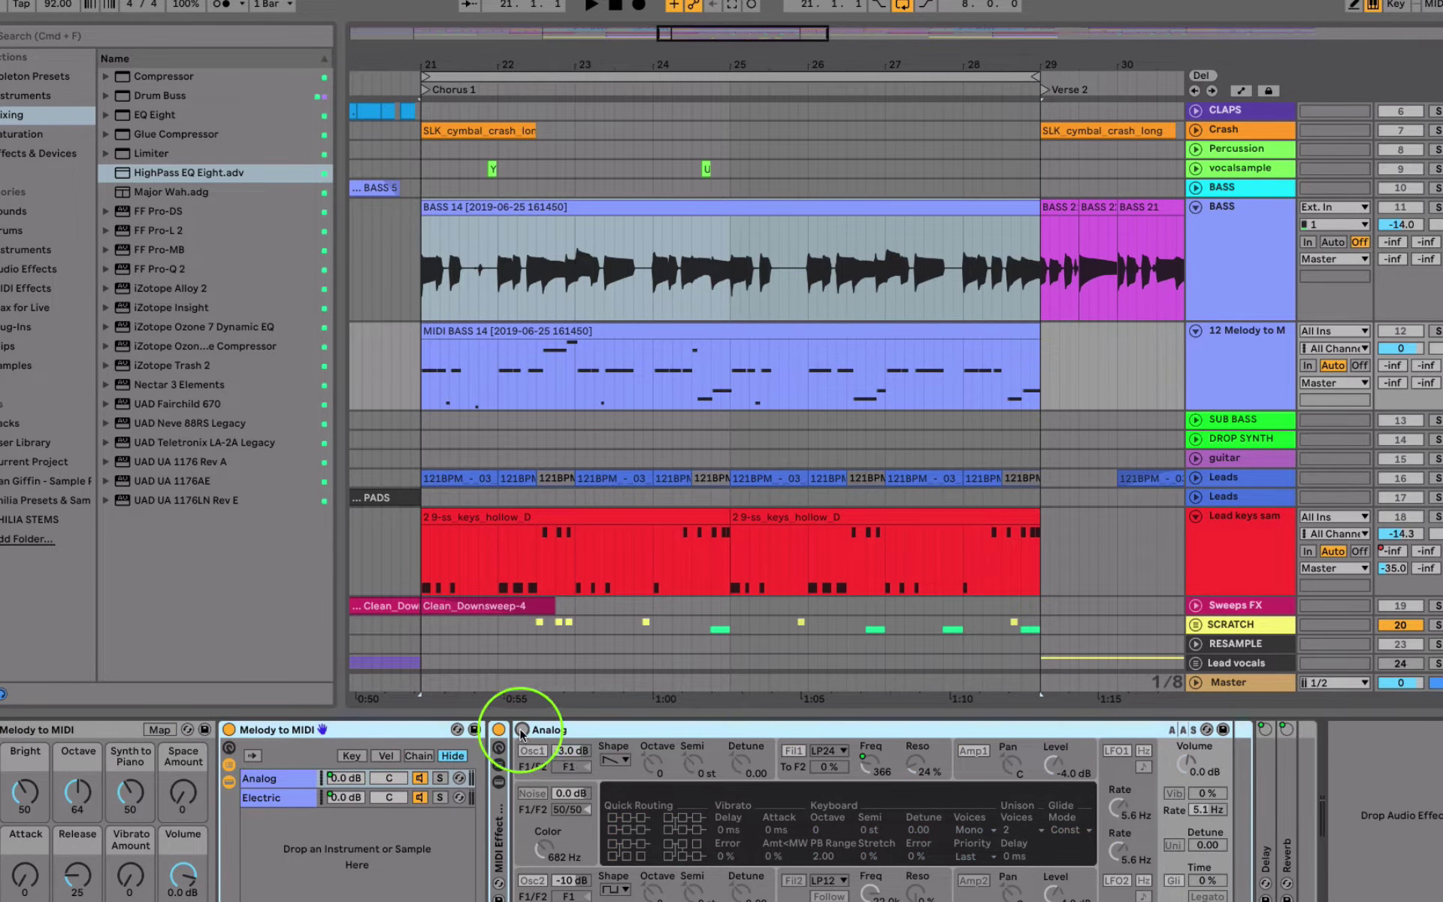
{"action": "left_click", "coordinate": [522, 730]}
{"action": "left_click", "coordinate": [531, 731]}
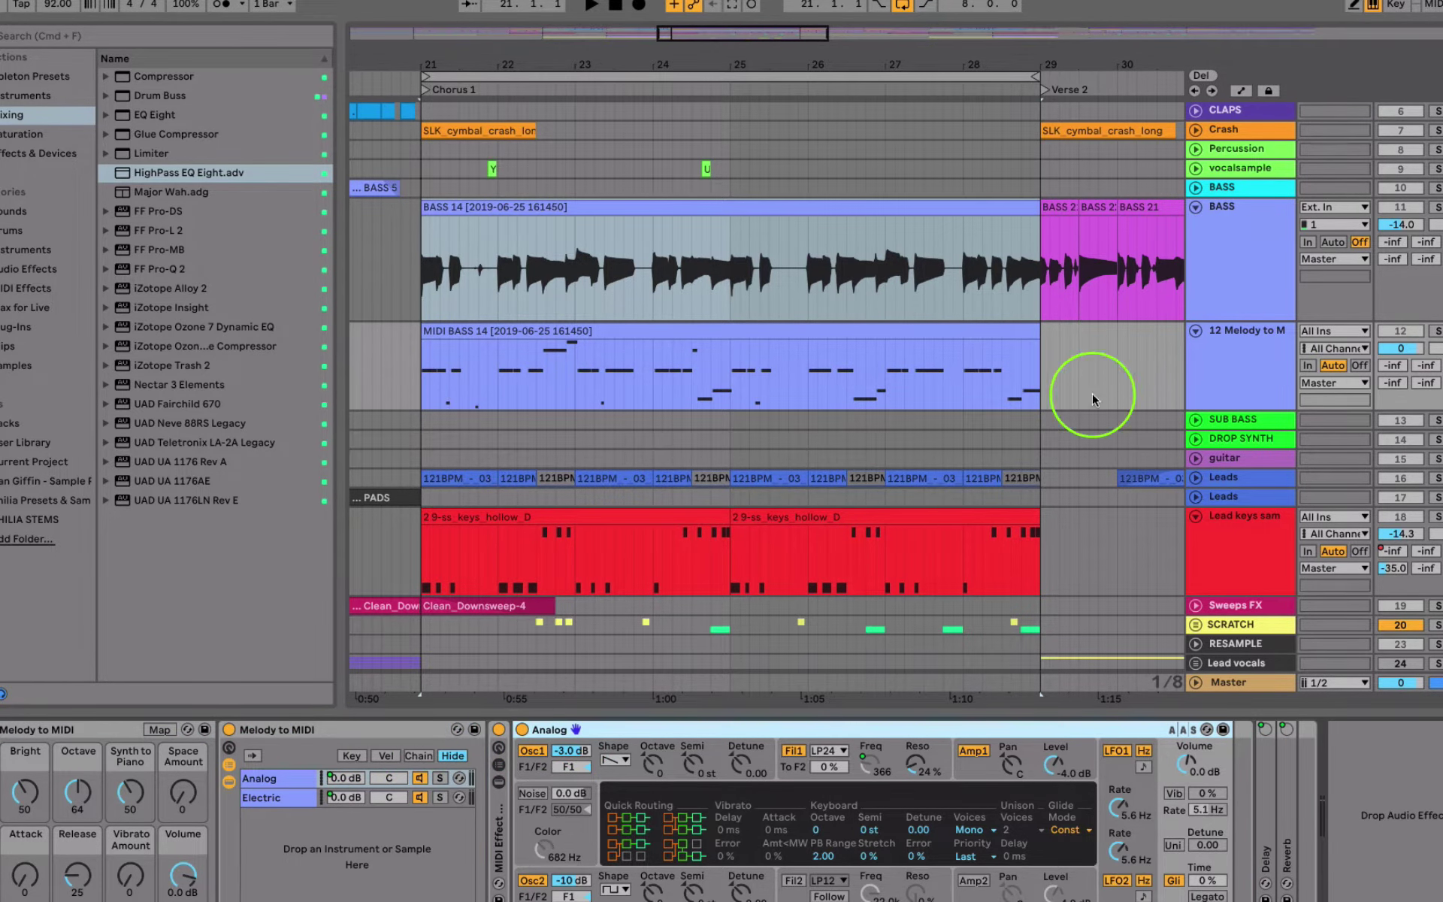
Compare one time range in both clips, then open MIDI BASS 14 in the piano roll and play it soloed
{"action": "left_click", "coordinate": [577, 342]}
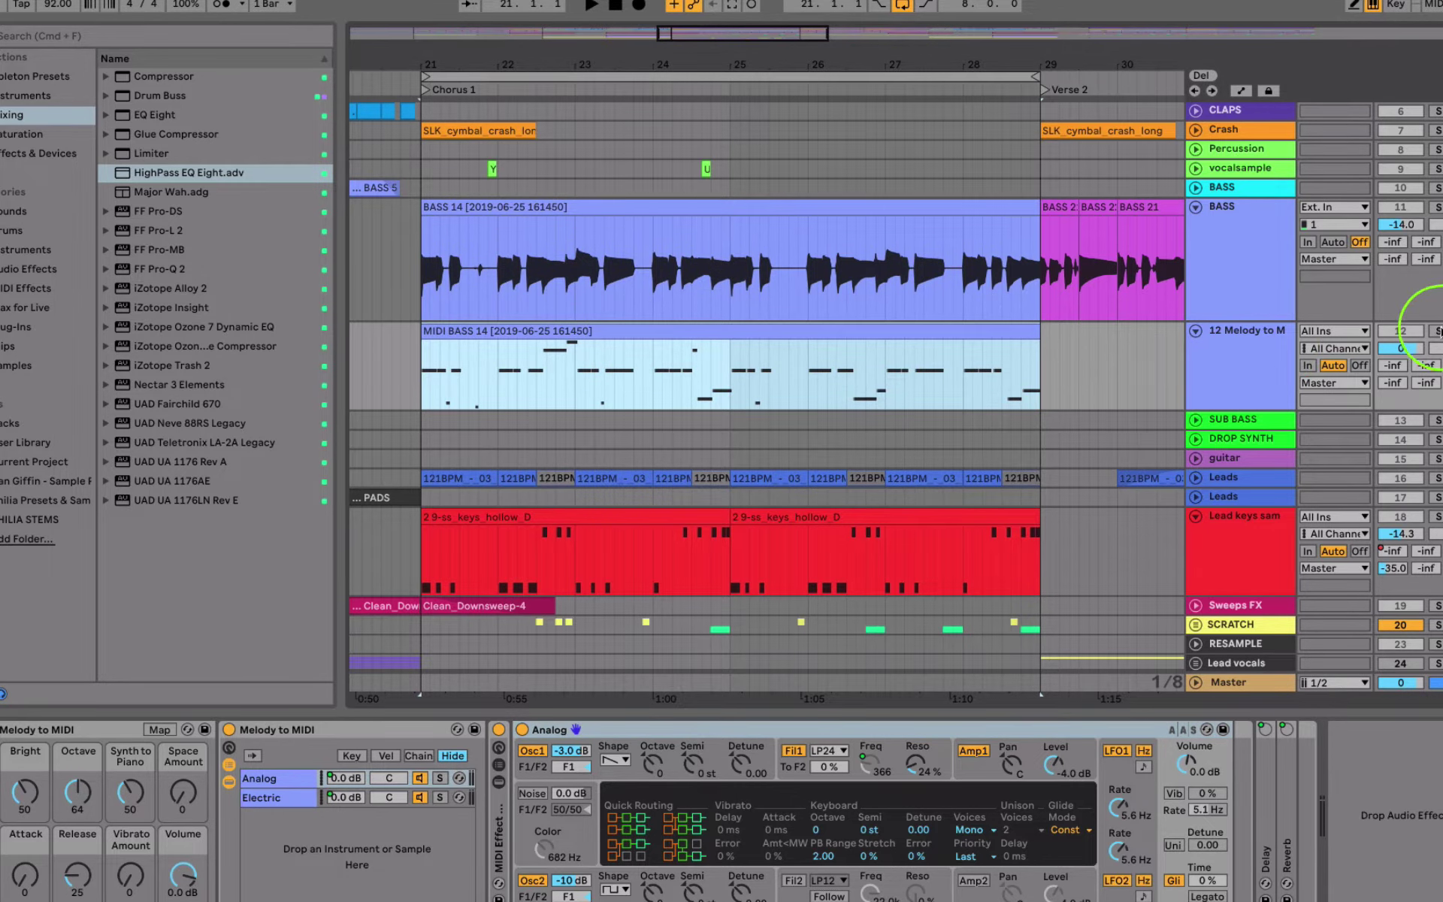
{"action": "left_click_drag", "start_coordinate": [657, 281], "coordinate": [733, 286]}
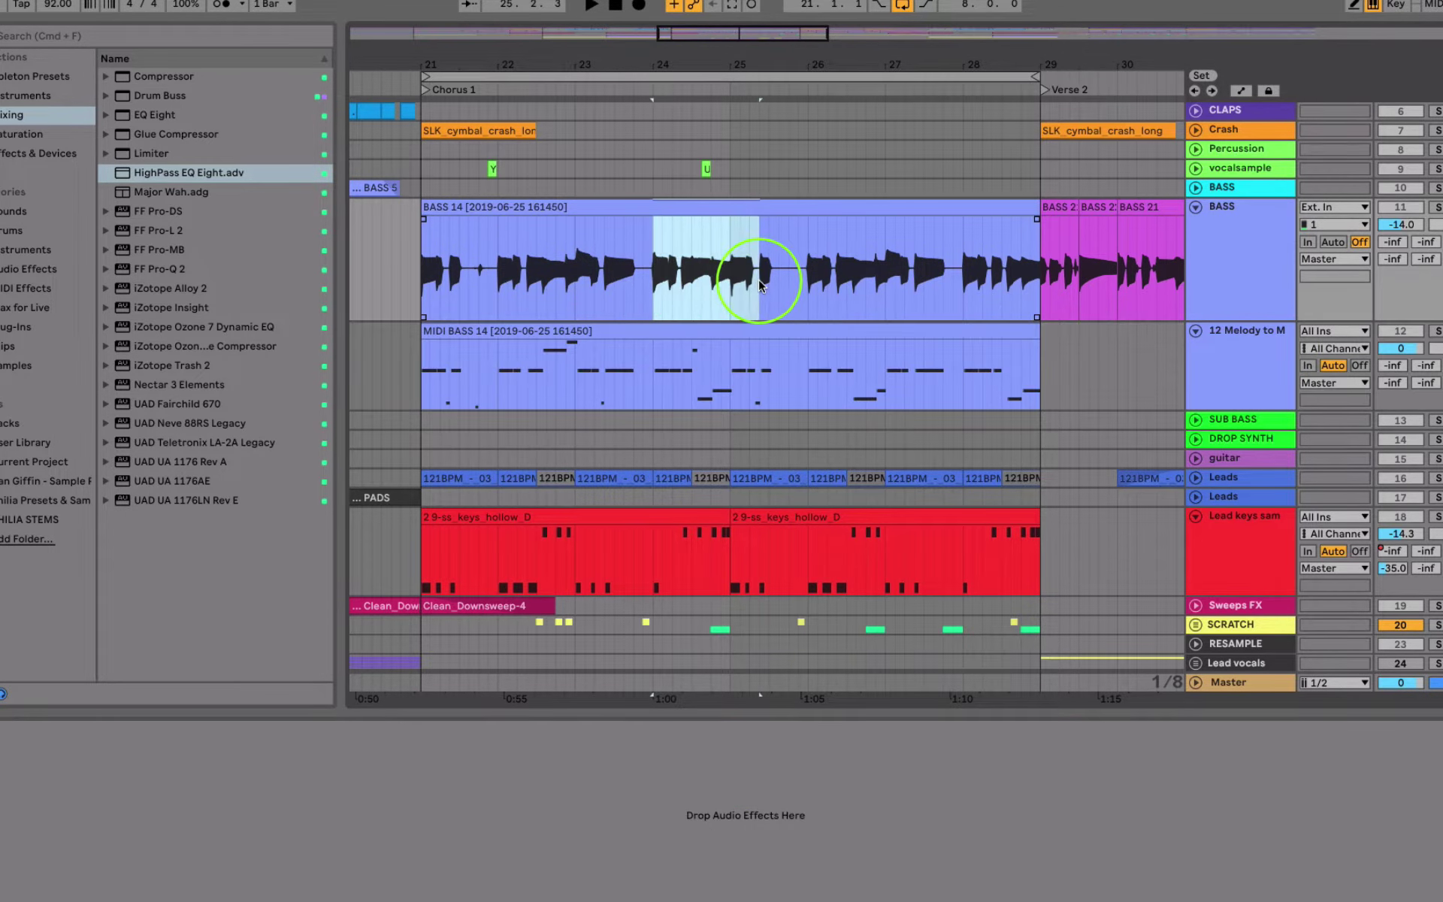
{"action": "left_click_drag", "start_coordinate": [652, 374], "coordinate": [725, 380]}
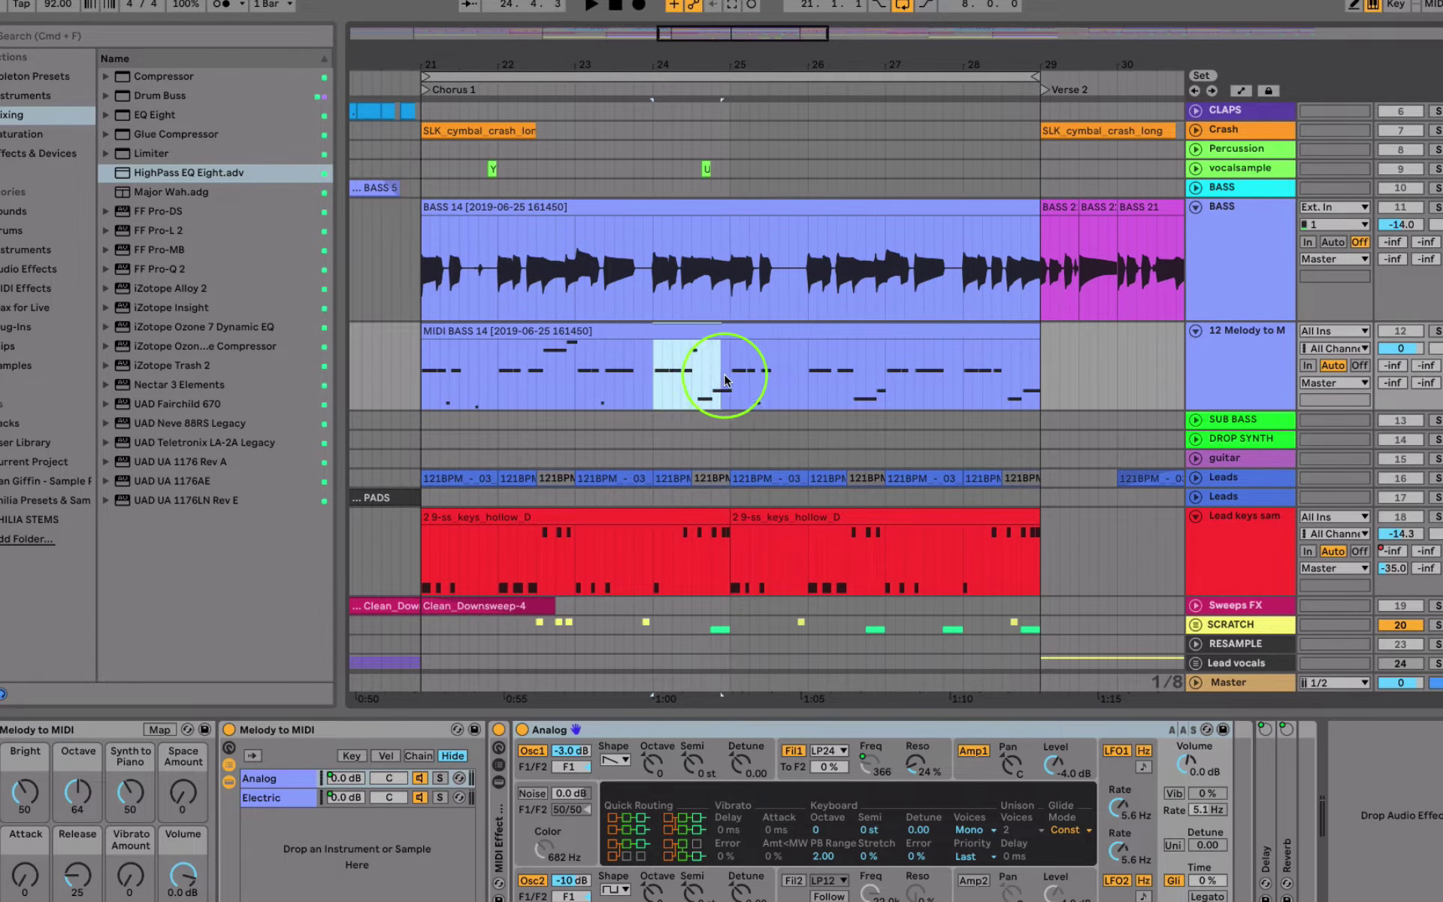
{"action": "double_click", "coordinate": [543, 331]}
{"action": "left_click", "coordinate": [1406, 335]}
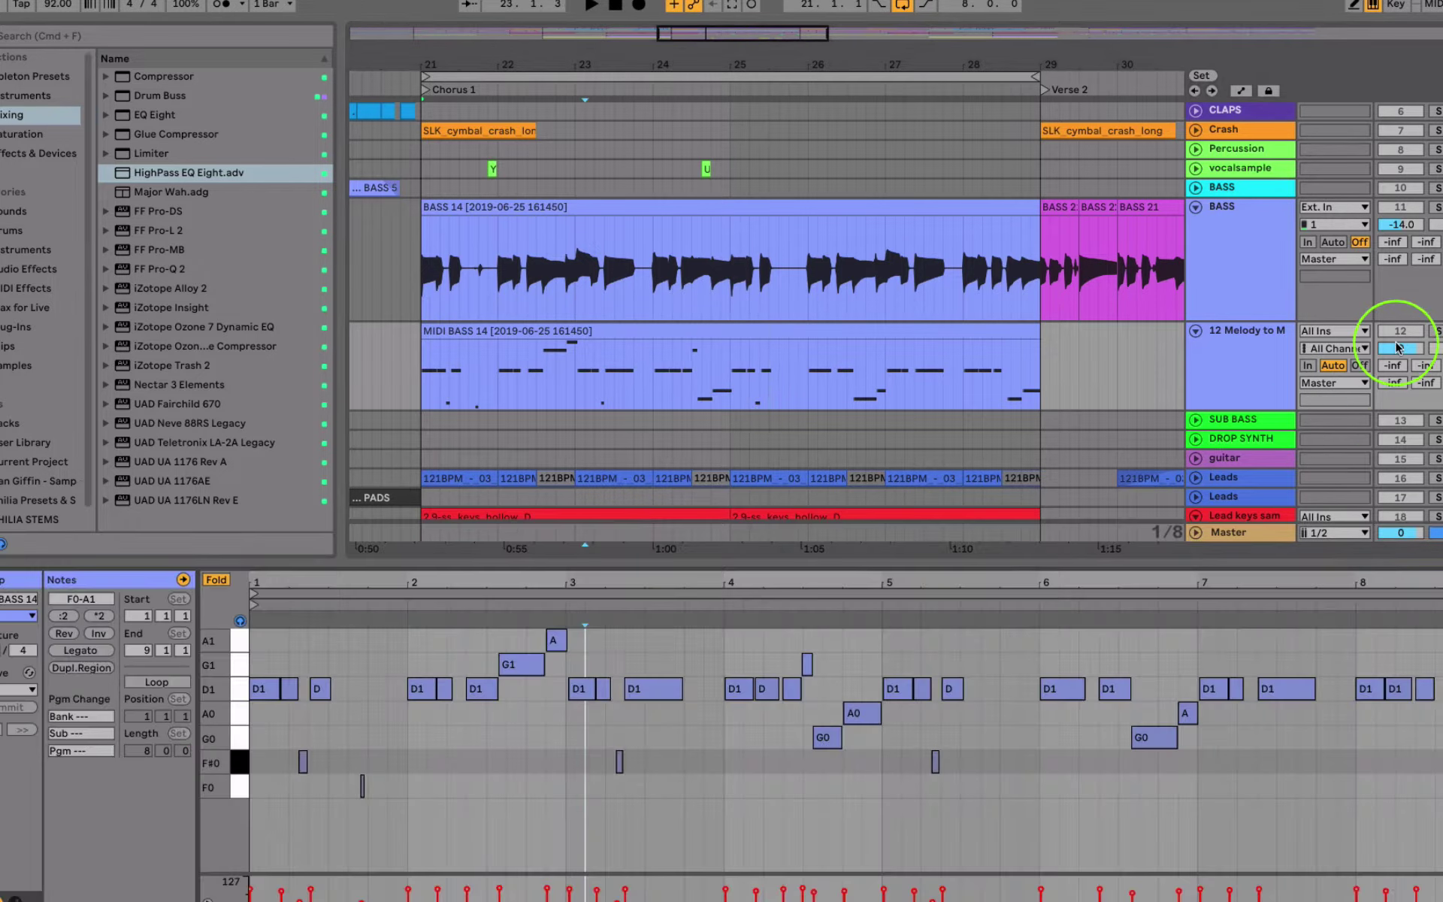
{"action": "key", "text": "space"}
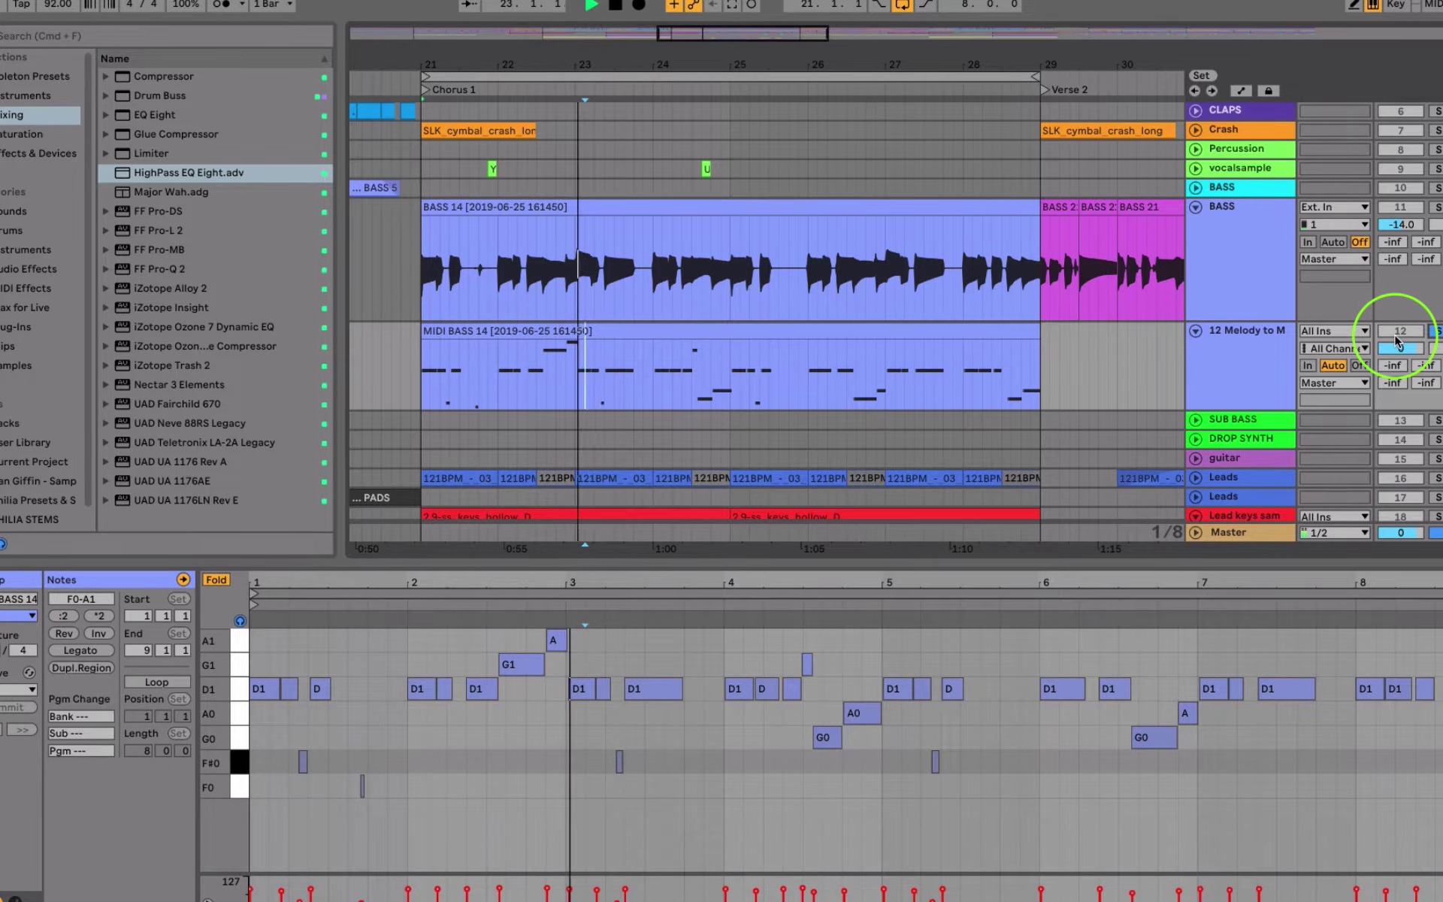
Delete every F#0 note from the MIDI BASS 14 clip and resume playback
{"action": "left_click", "coordinate": [749, 338]}
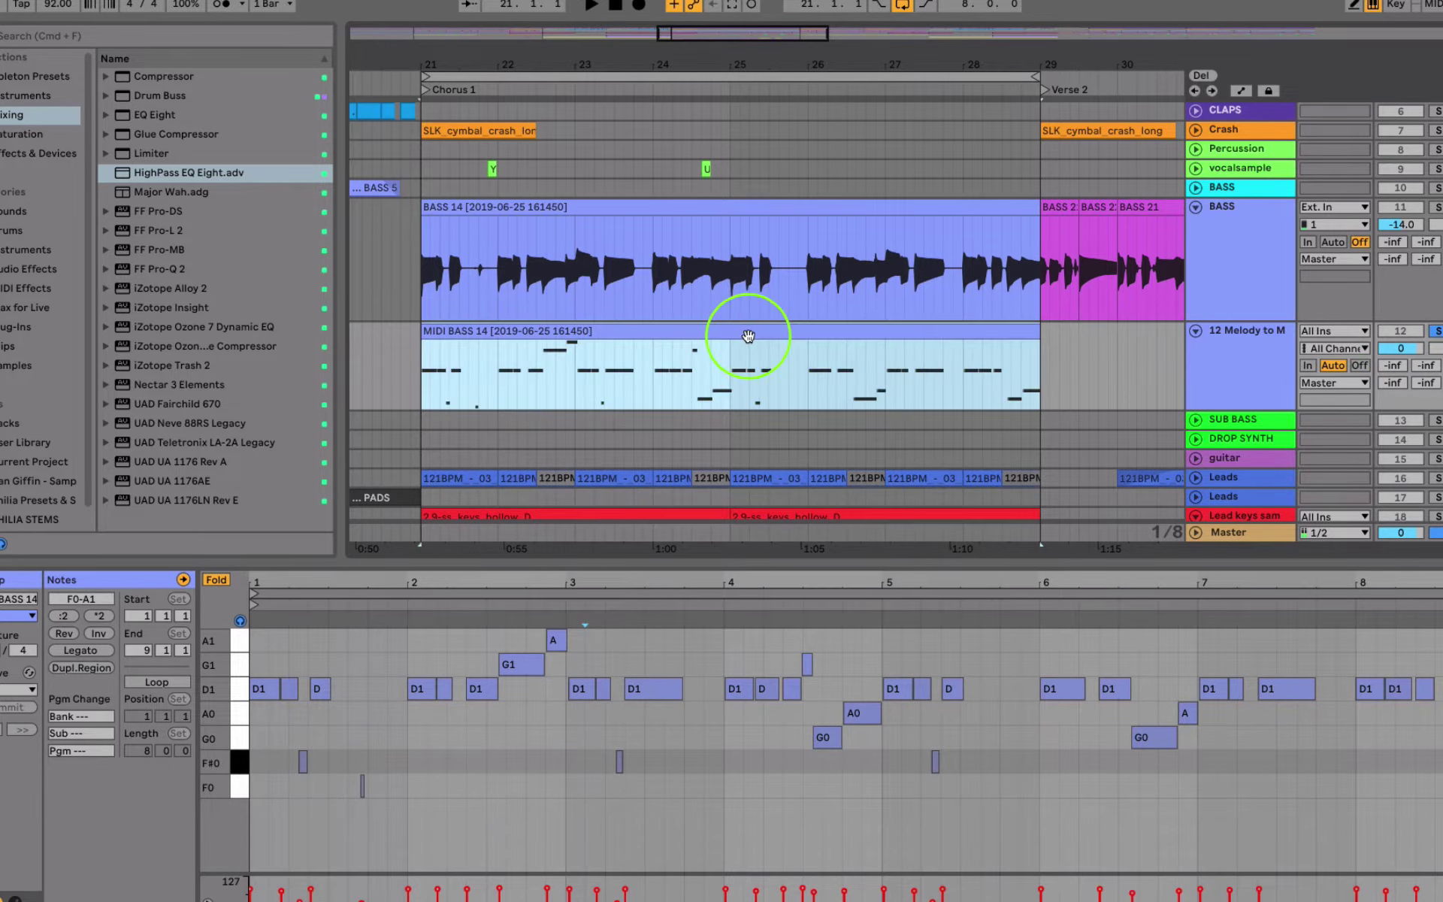
{"action": "key", "text": "space"}
{"action": "left_click", "coordinate": [408, 778]}
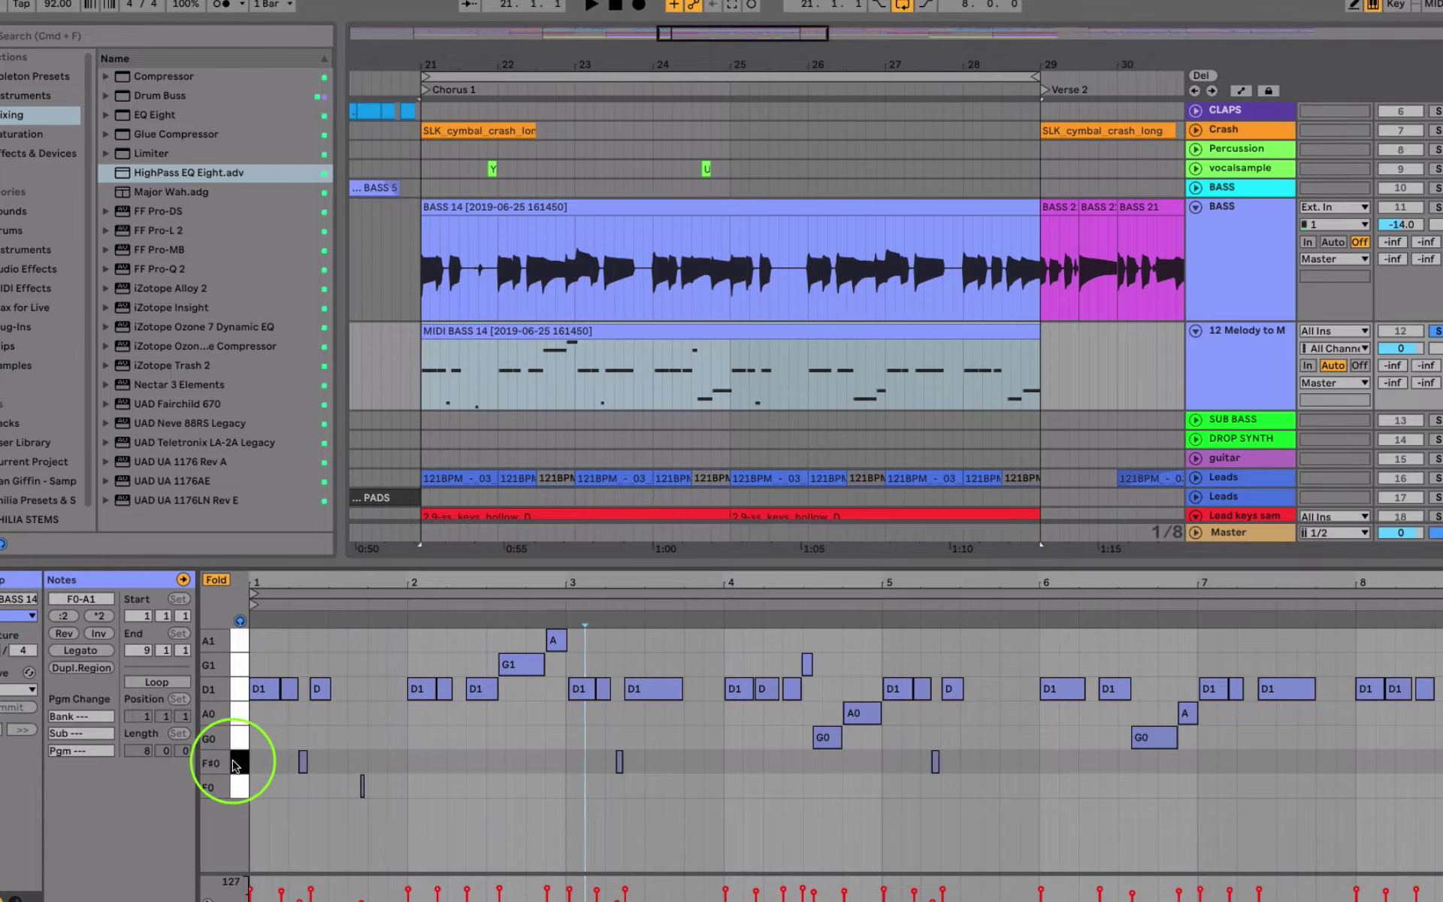
{"action": "left_click", "coordinate": [235, 765]}
{"action": "key", "text": "Delete"}
{"action": "key", "text": "space"}
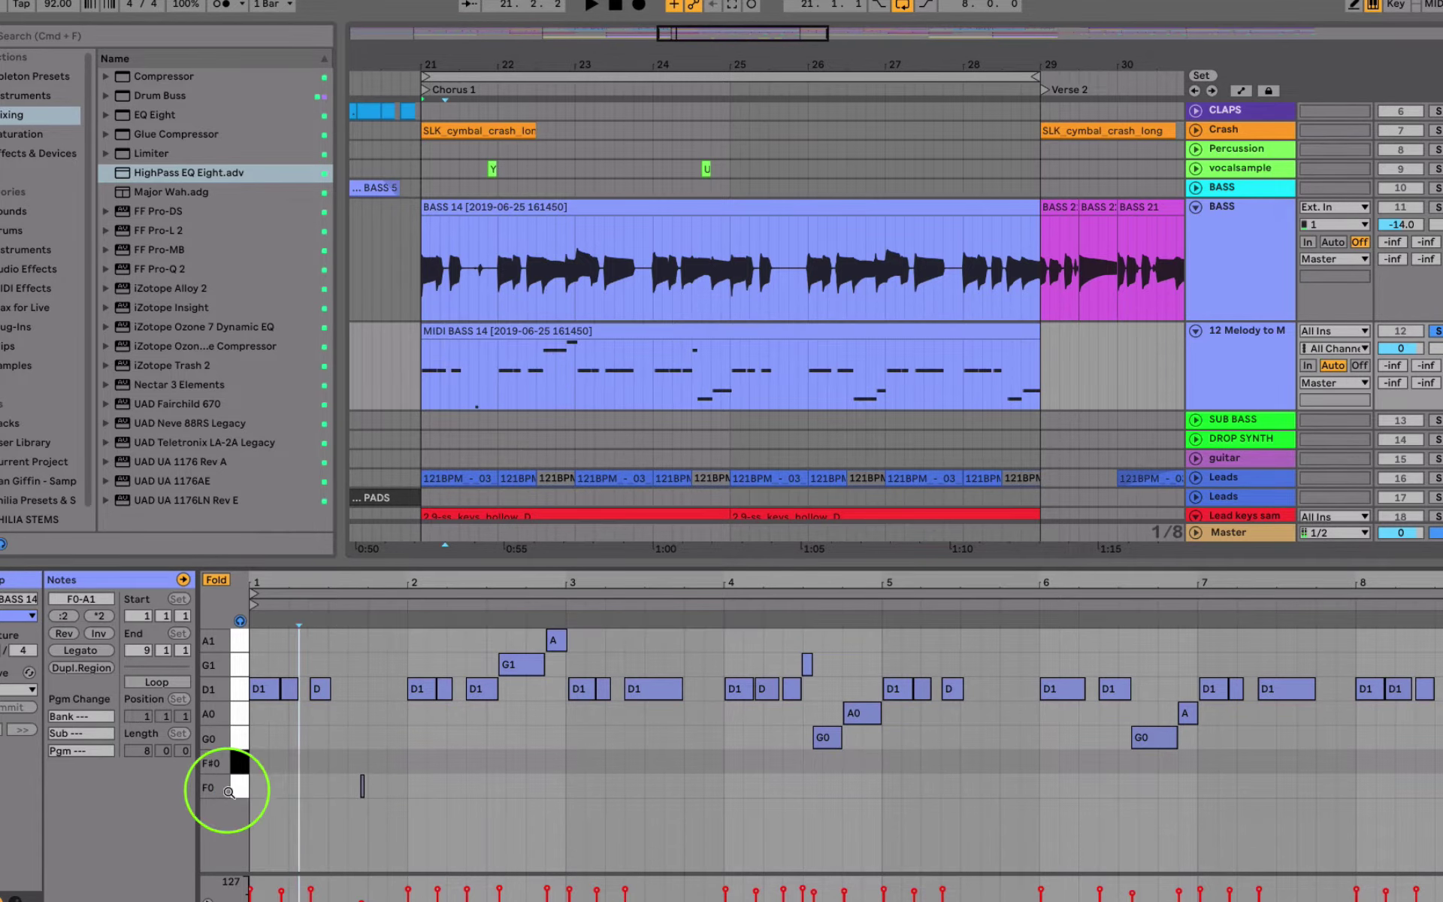
Handle the stray F0 note, checking the pitch range with Fold off and on
{"action": "left_click", "coordinate": [229, 789]}
{"action": "left_click", "coordinate": [221, 583]}
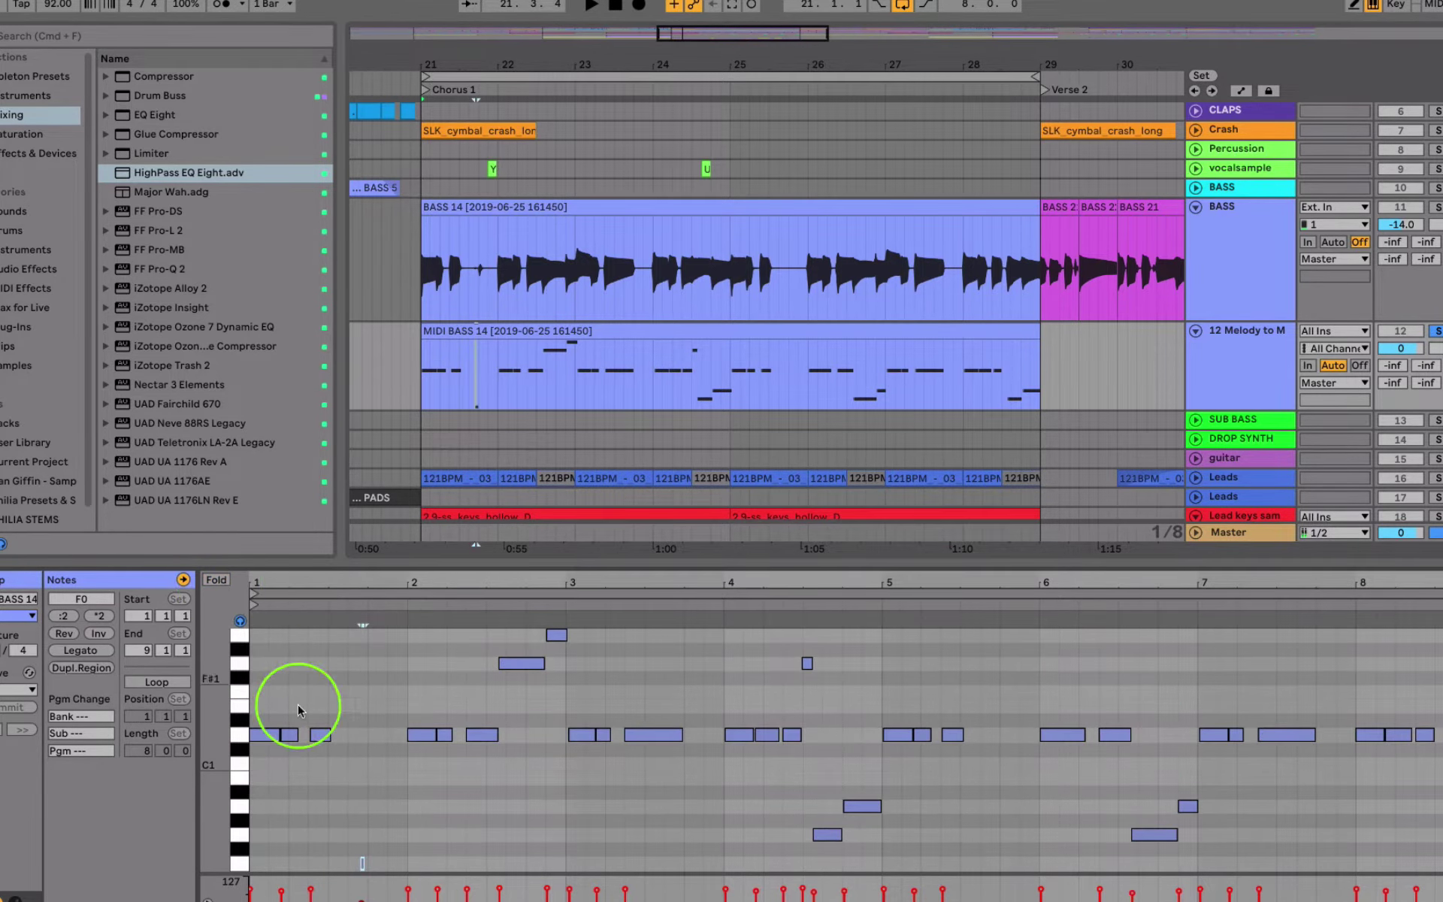
{"action": "scroll", "coordinate": [301, 714], "scroll_direction": "down", "scroll_amount": 2}
{"action": "left_click", "coordinate": [216, 580]}
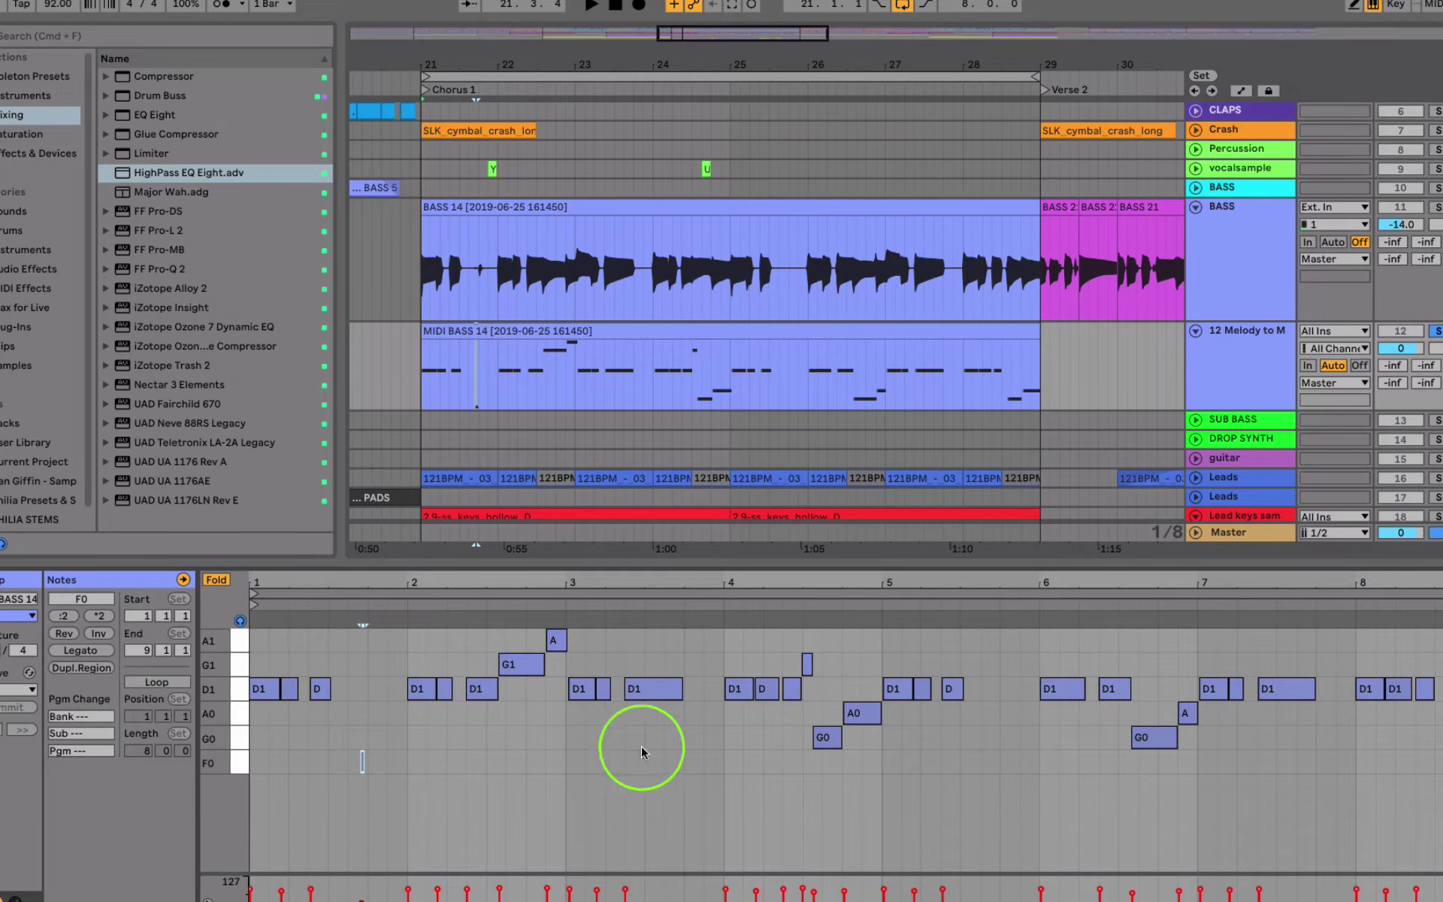
{"action": "left_click", "coordinate": [285, 776]}
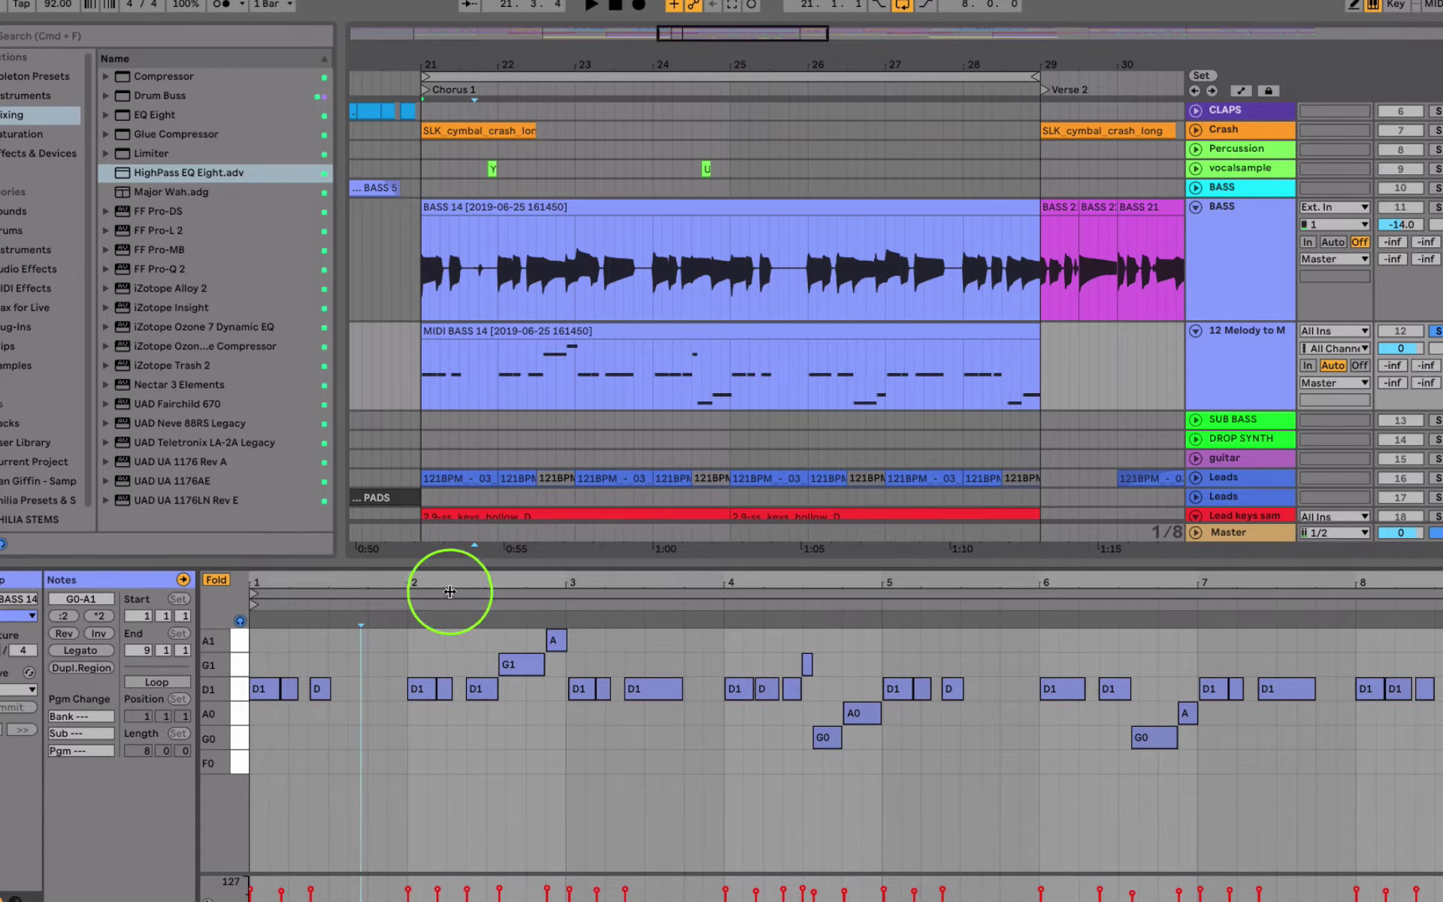
{"action": "left_click", "coordinate": [368, 740]}
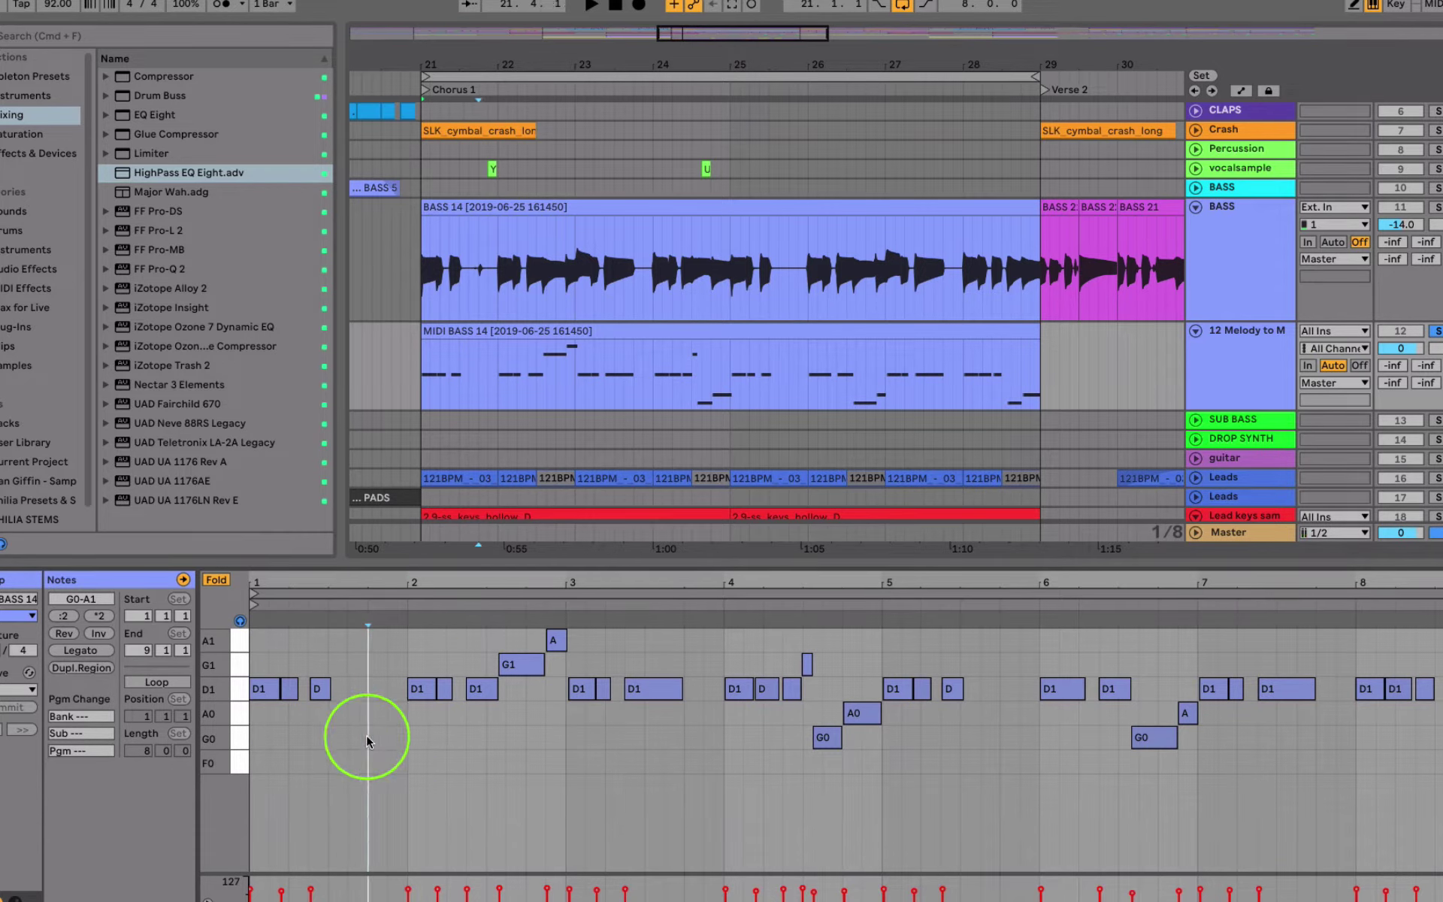
Quantize all MIDI BASS 14 notes to 1/8 with a 59 % amount
{"action": "key", "text": "super+a"}
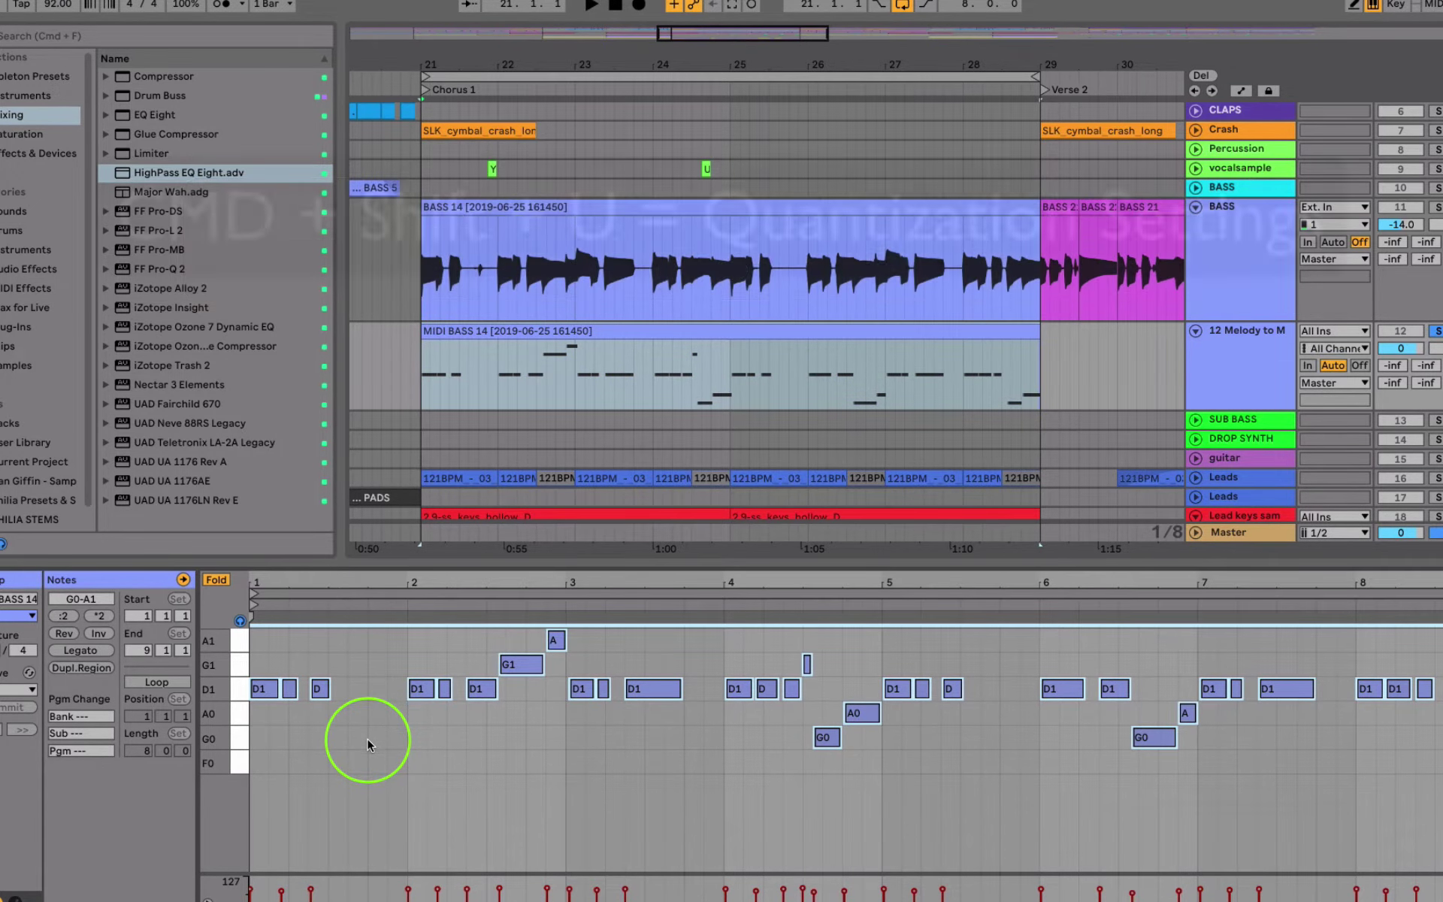
{"action": "key", "text": "super+shift+u"}
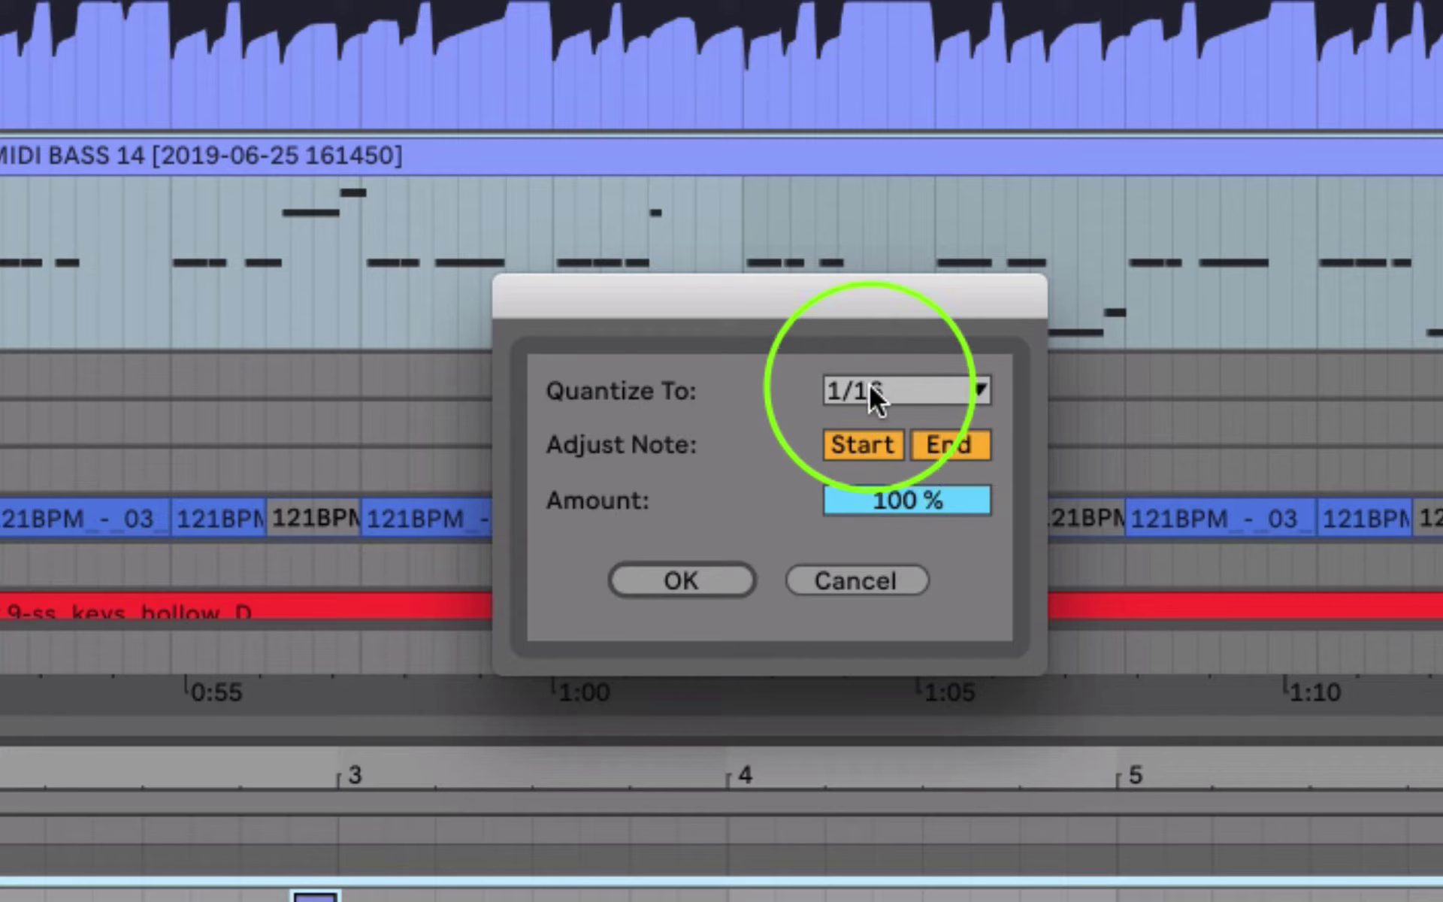
{"action": "left_click", "coordinate": [787, 427]}
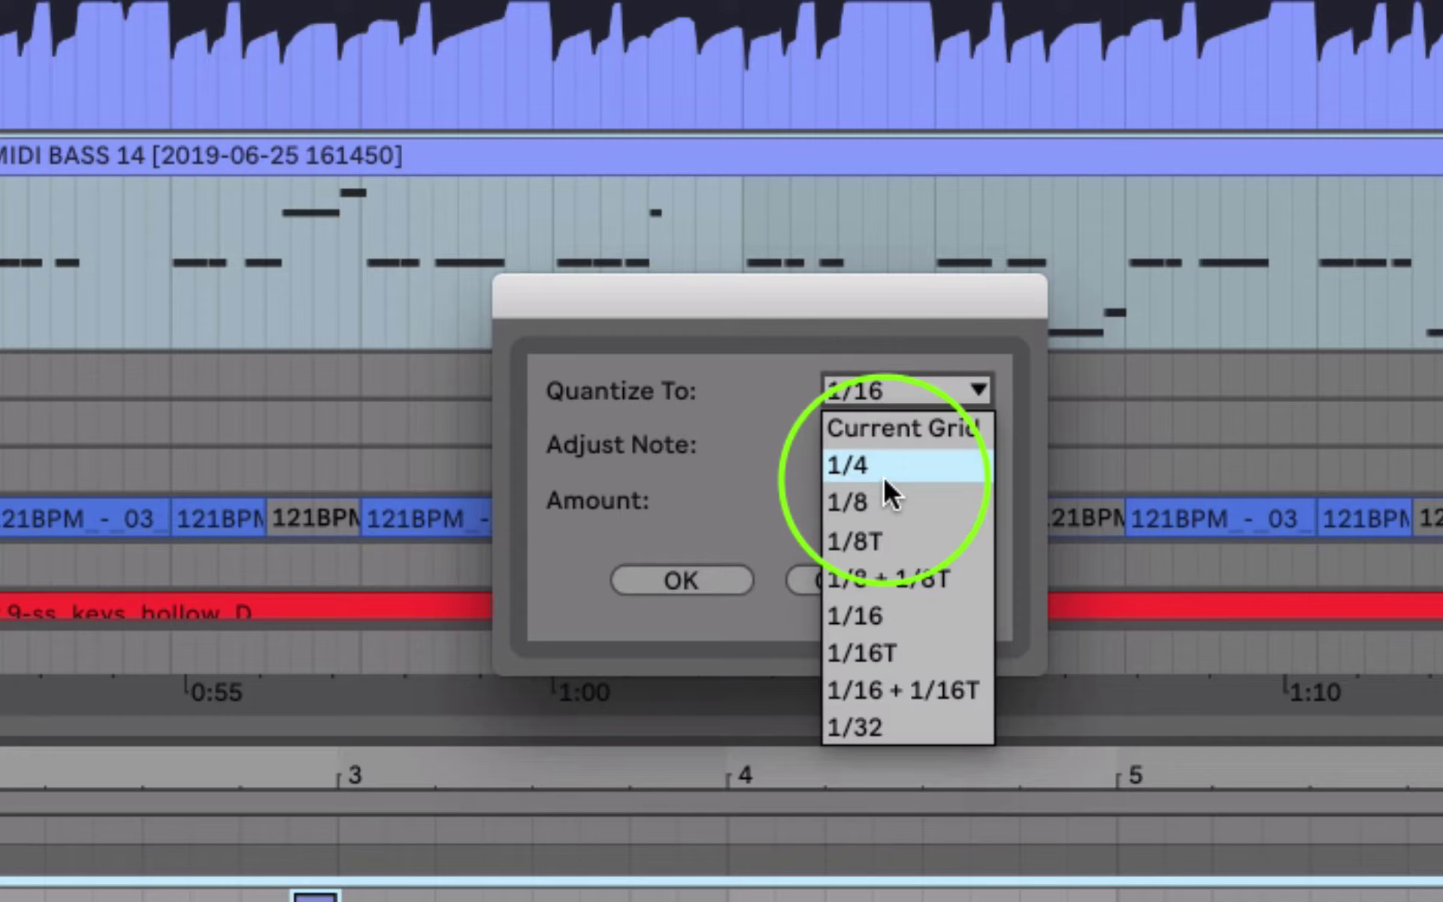
{"action": "left_click", "coordinate": [887, 502]}
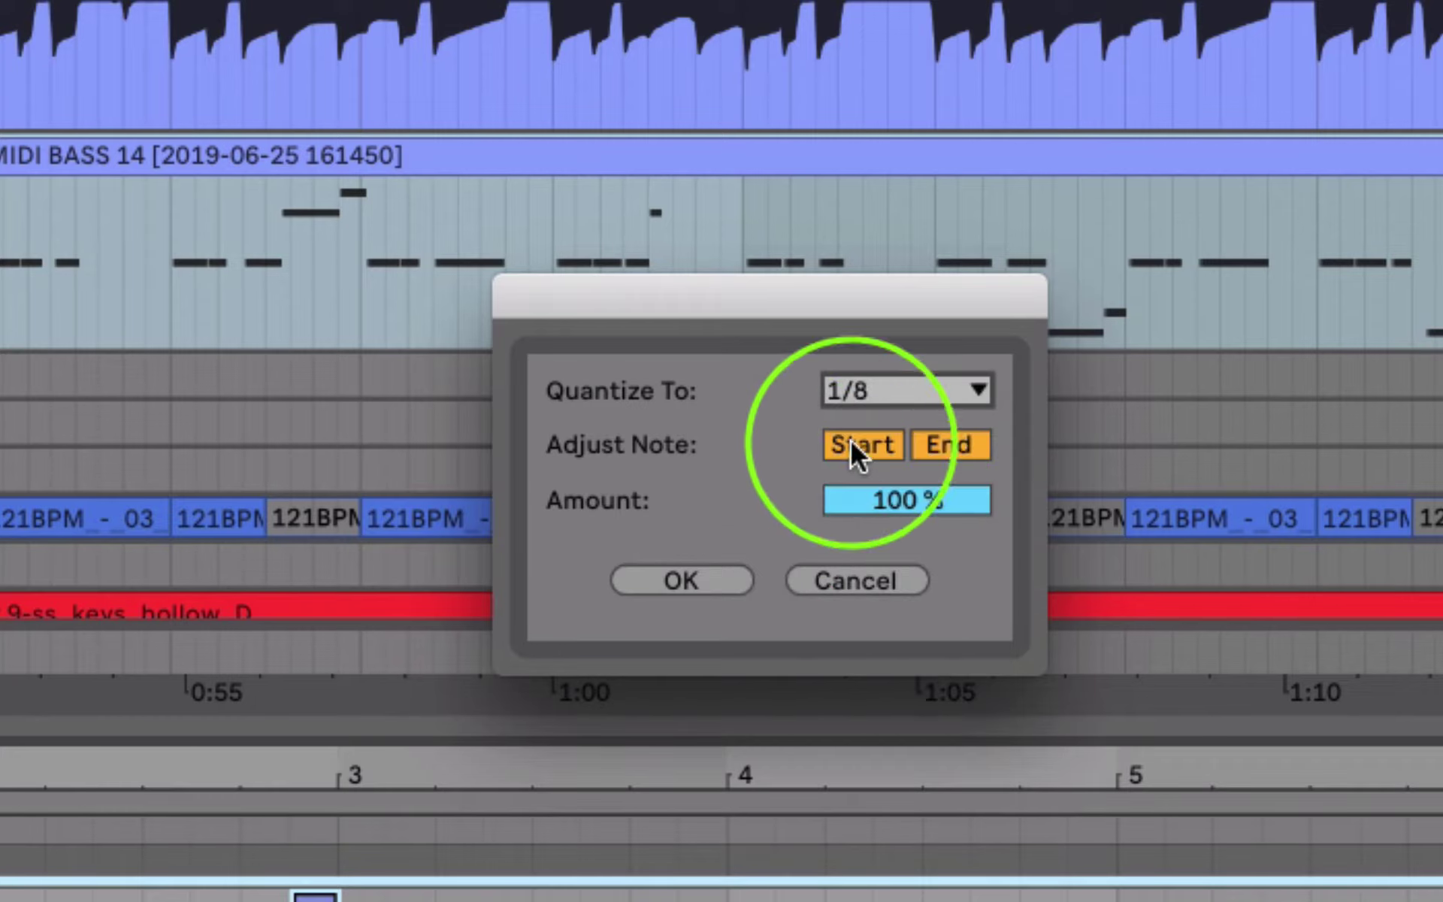
{"action": "left_click_drag", "start_coordinate": [906, 507], "coordinate": [906, 541]}
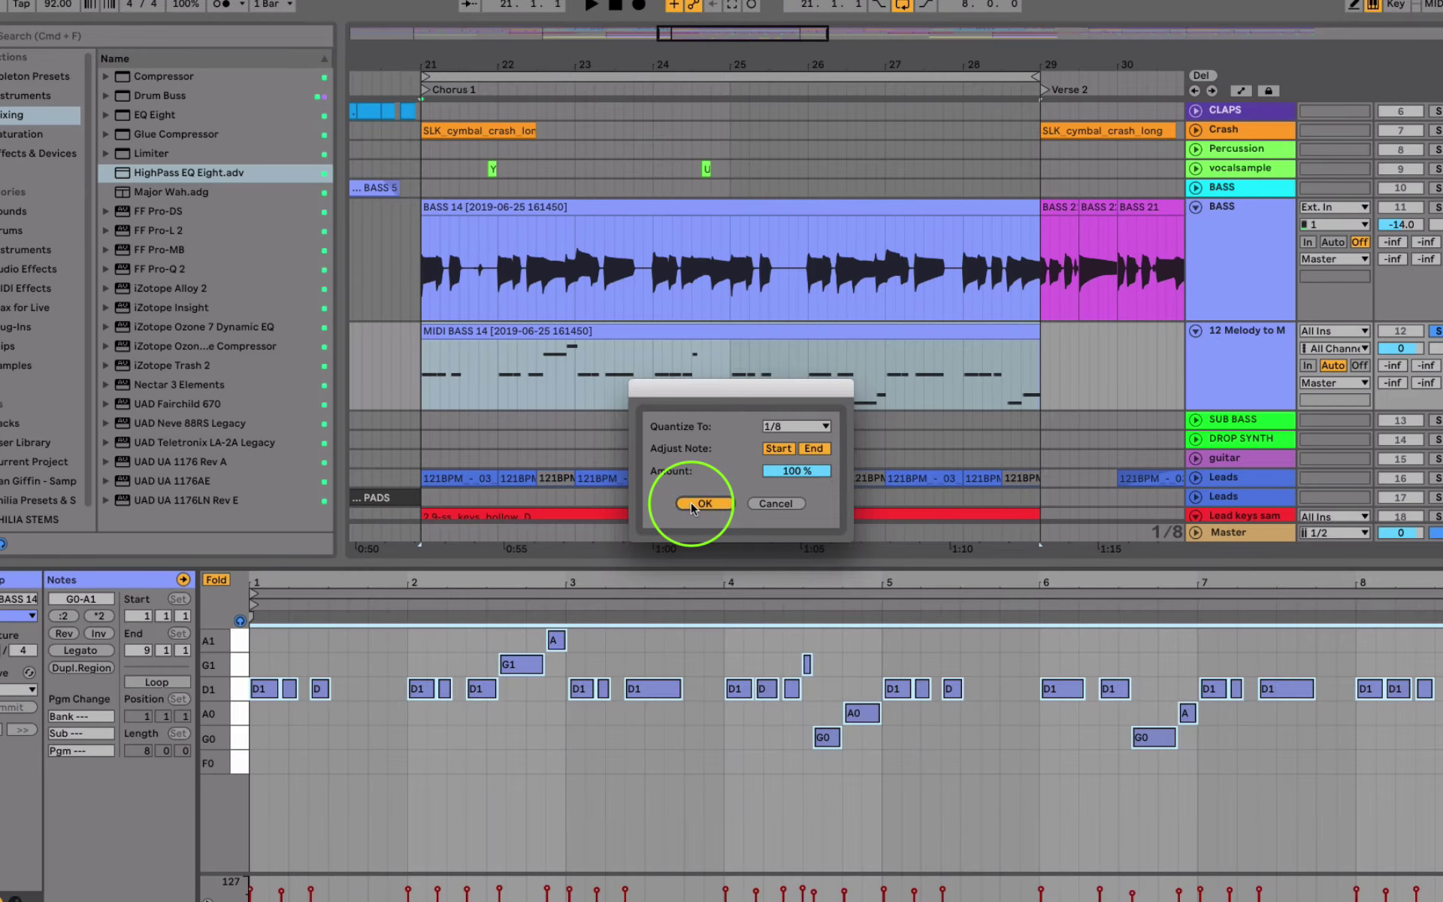
{"action": "left_click", "coordinate": [721, 580]}
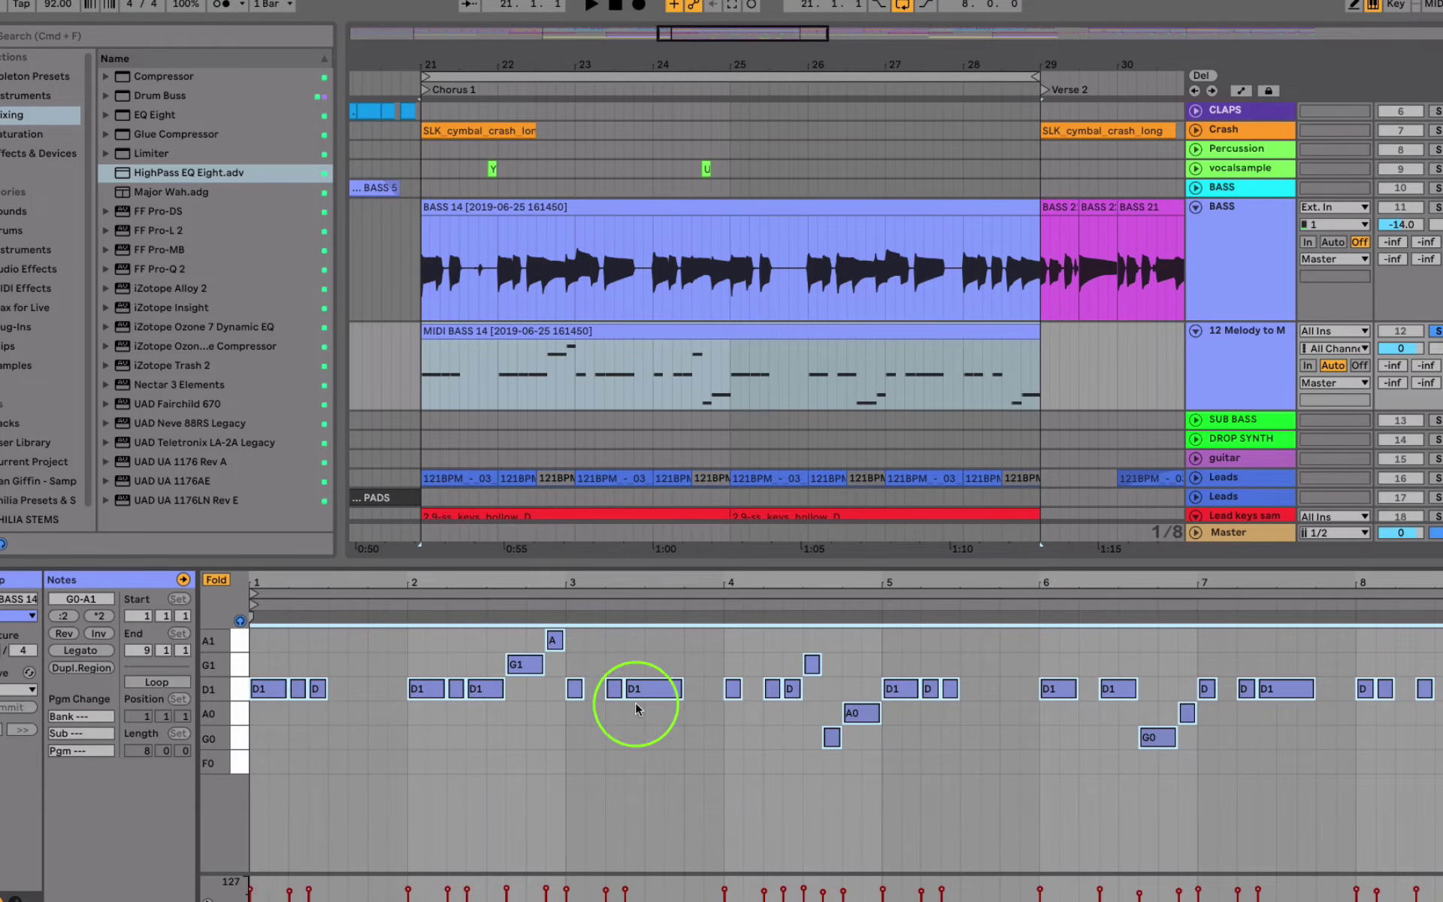
{"action": "left_click", "coordinate": [392, 700]}
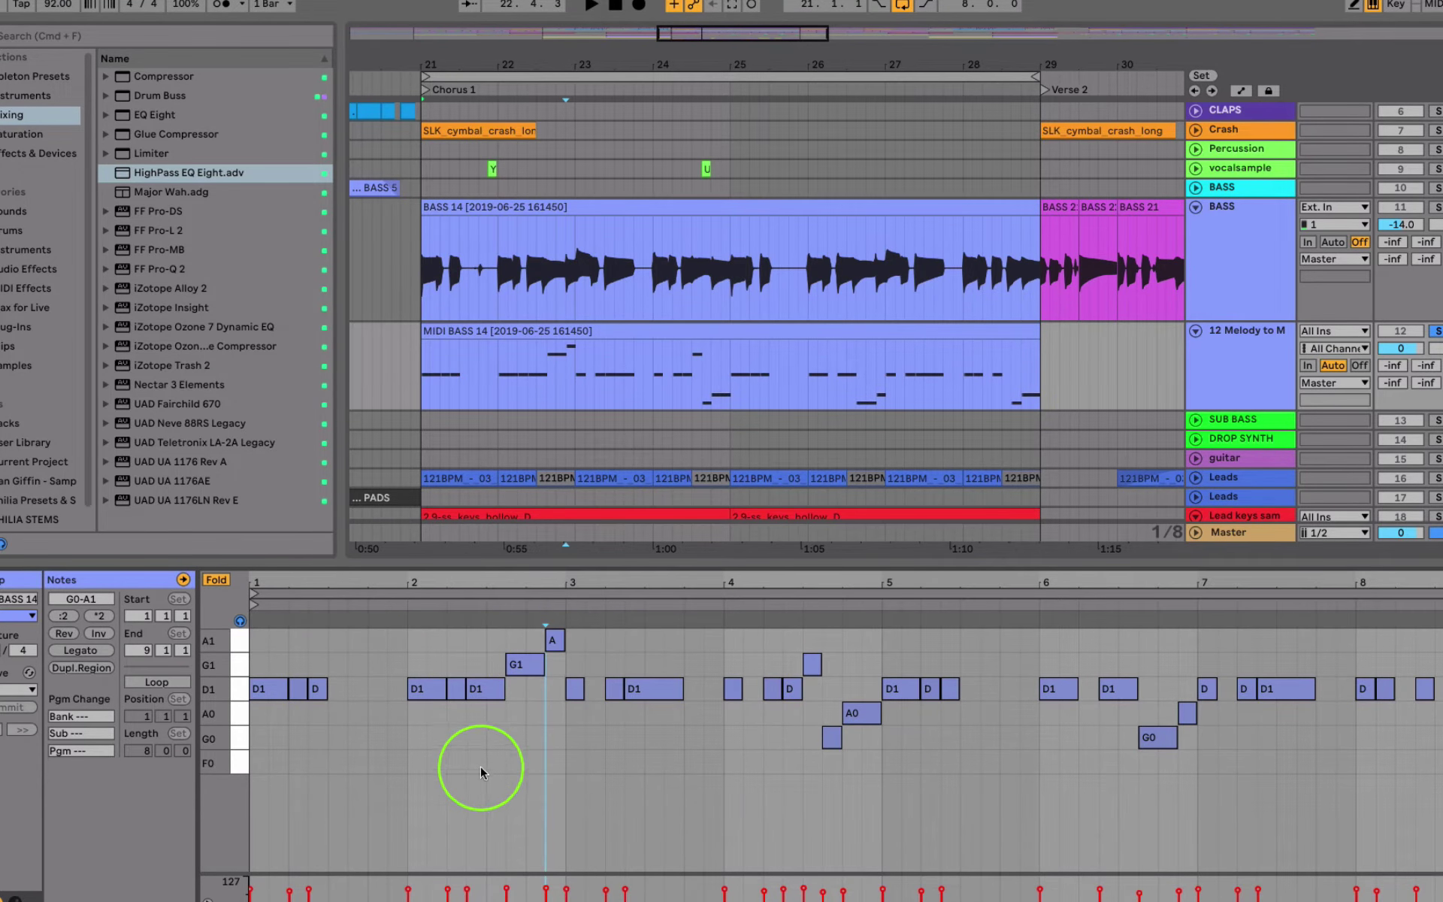
Undo the quantize and delete the Melody to MIDI rack from track 12
{"action": "key", "text": "super+z"}
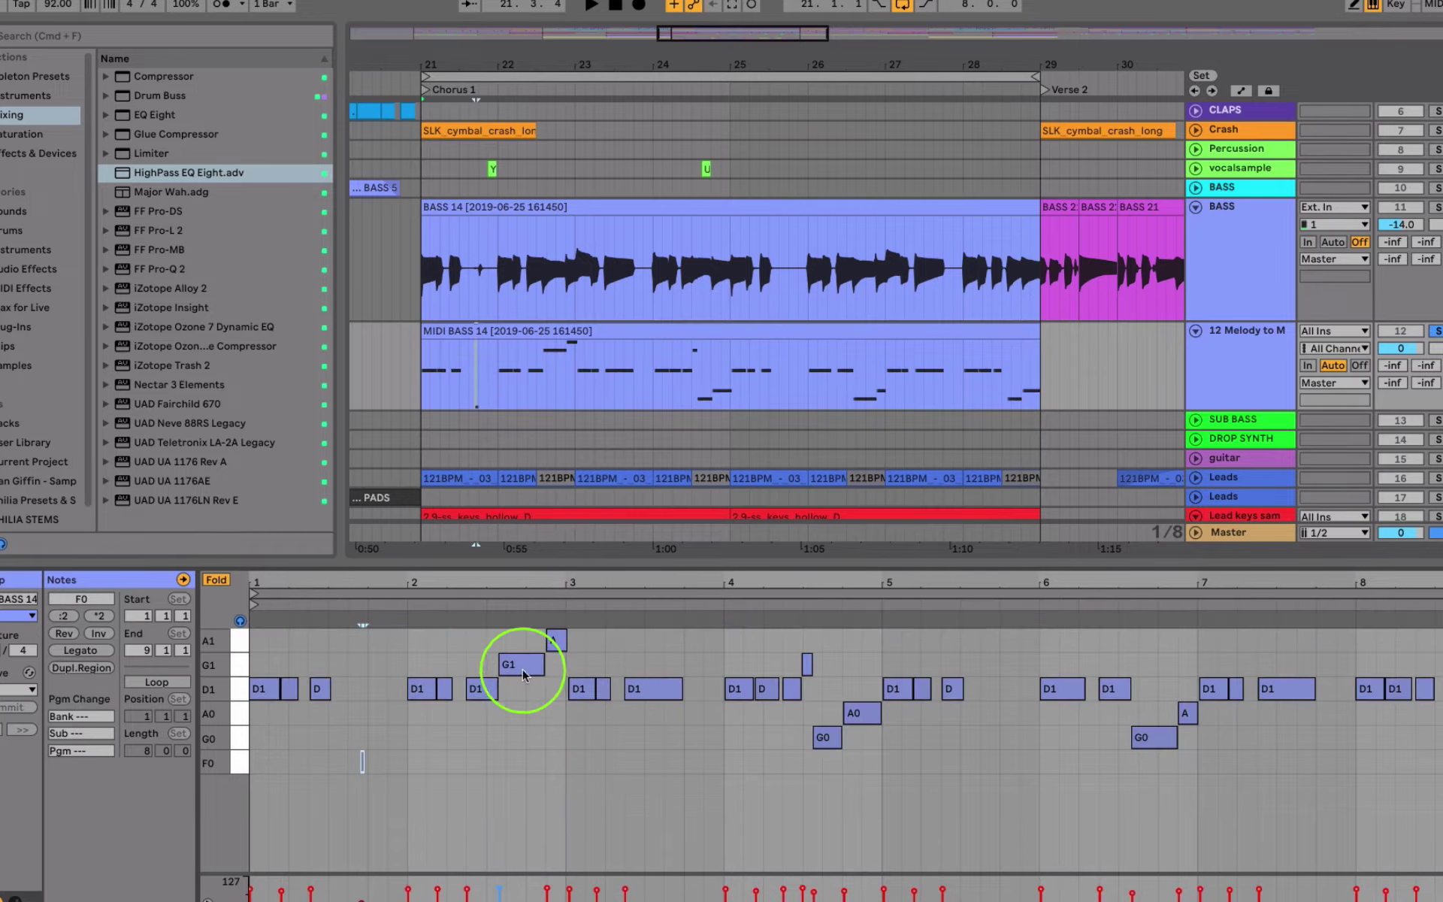
{"action": "left_click", "coordinate": [594, 412]}
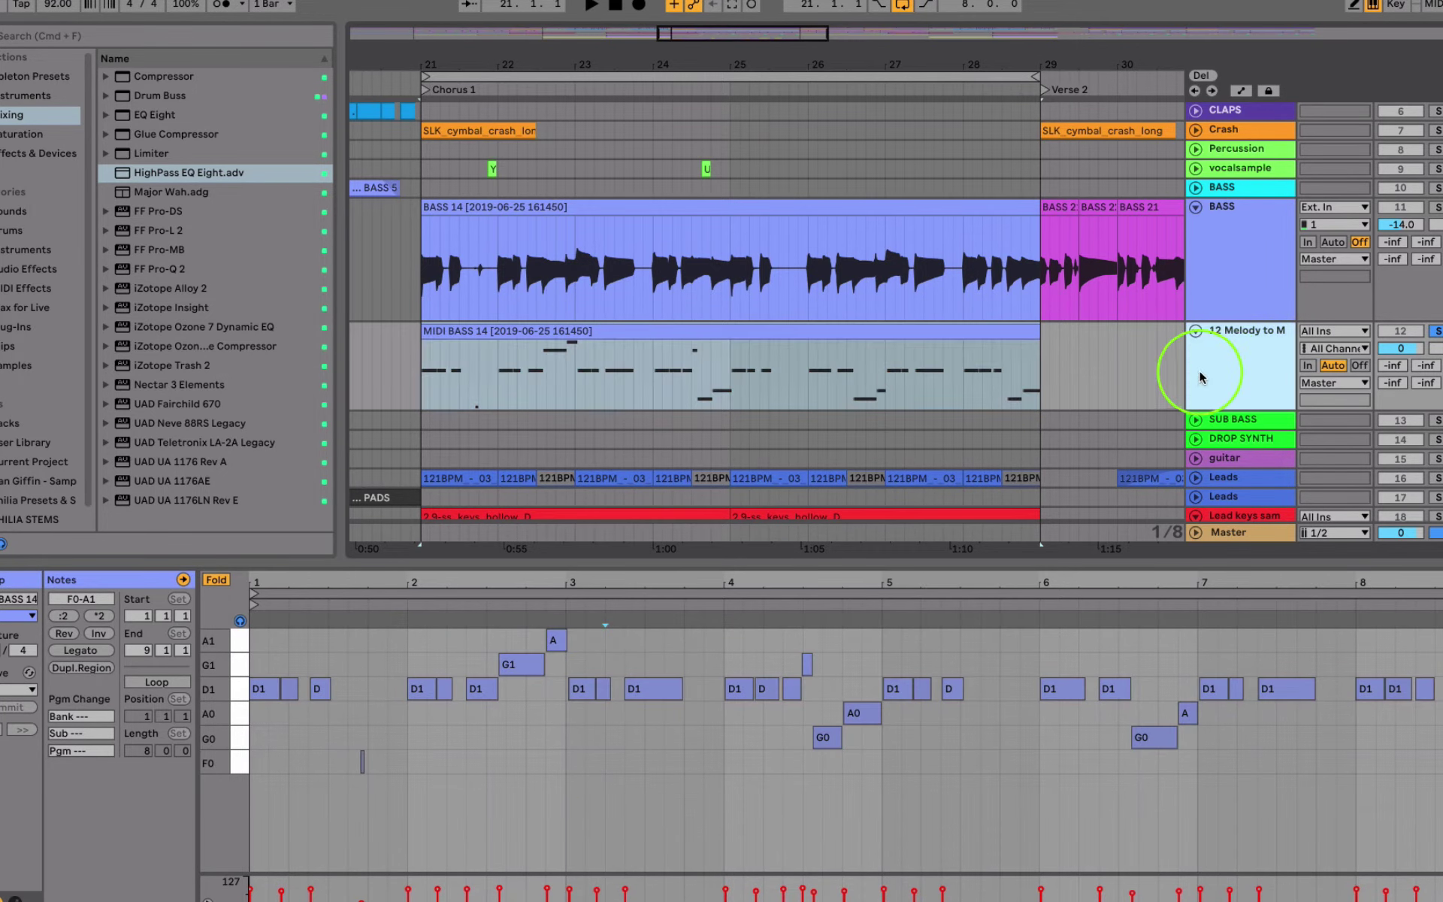
{"action": "left_click", "coordinate": [1214, 373]}
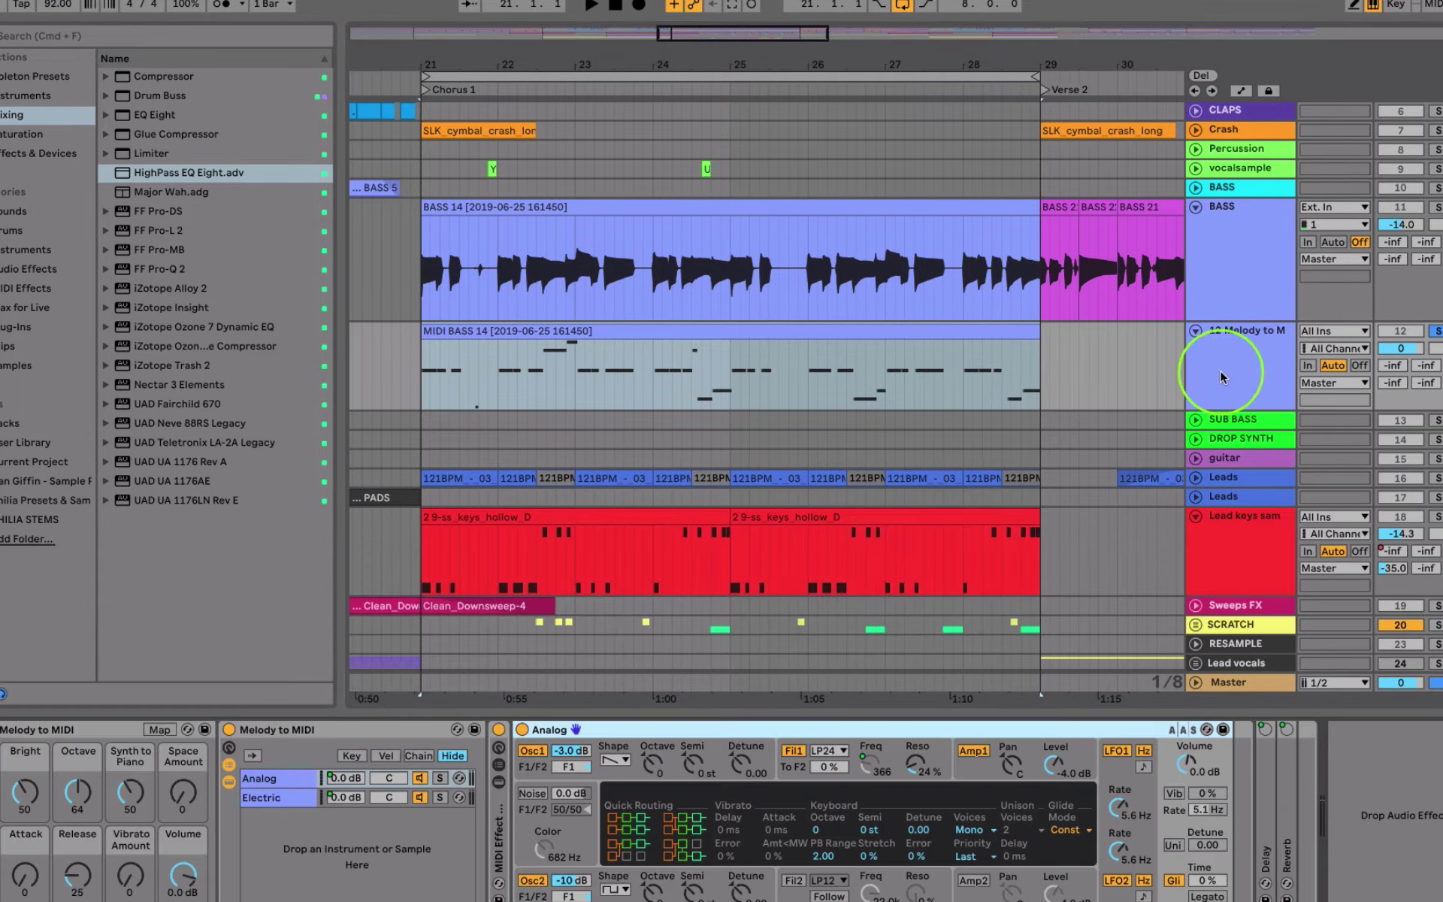
{"action": "left_click", "coordinate": [104, 741]}
{"action": "key", "text": "Delete"}
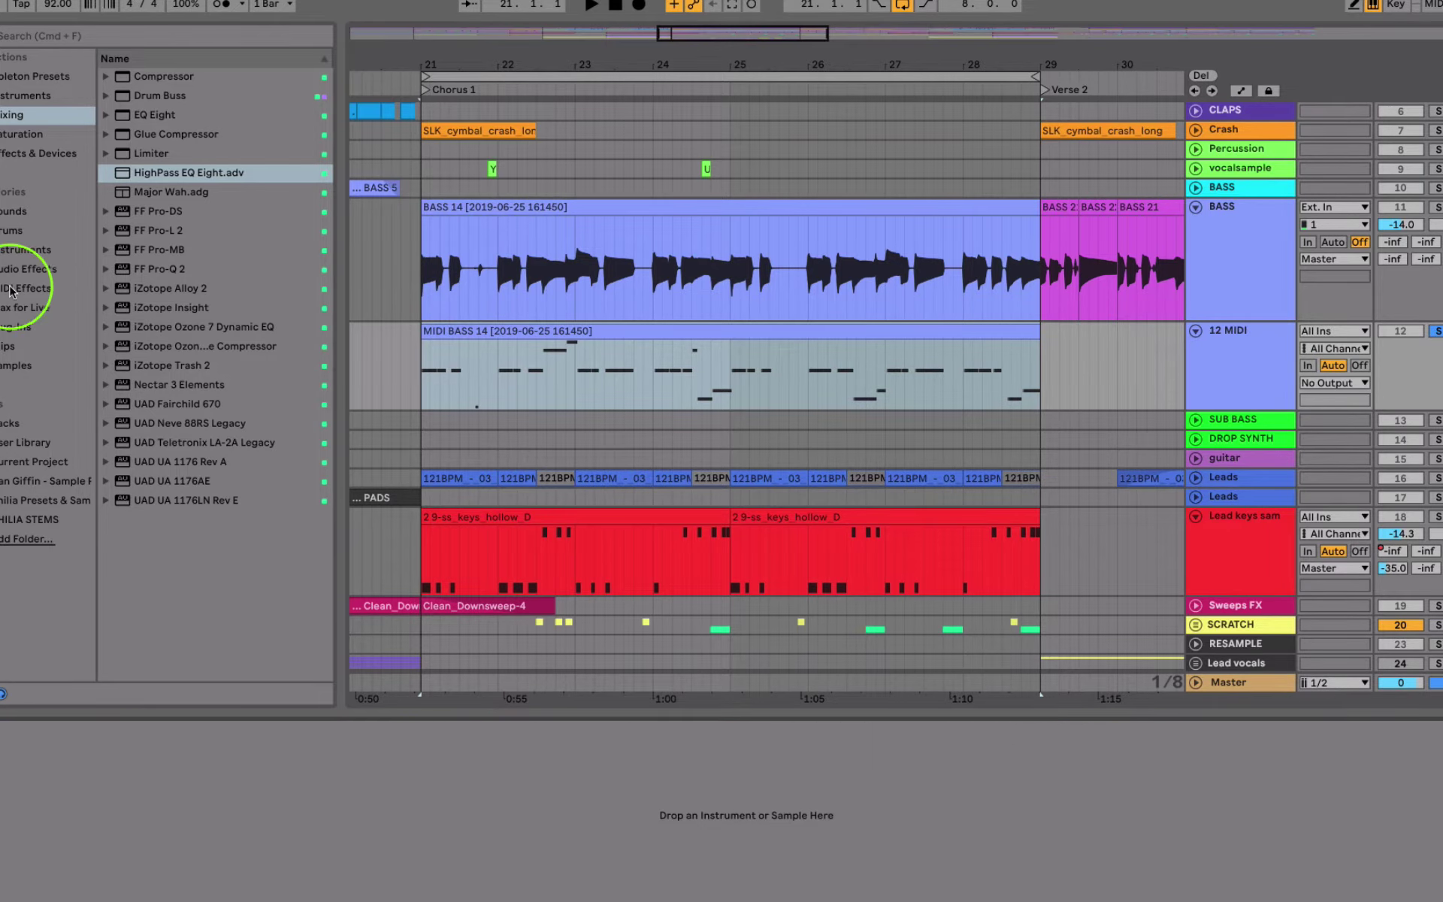
Browse the instruments and select a maggie clip on the maggie chorus track
{"action": "left_click", "coordinate": [55, 97]}
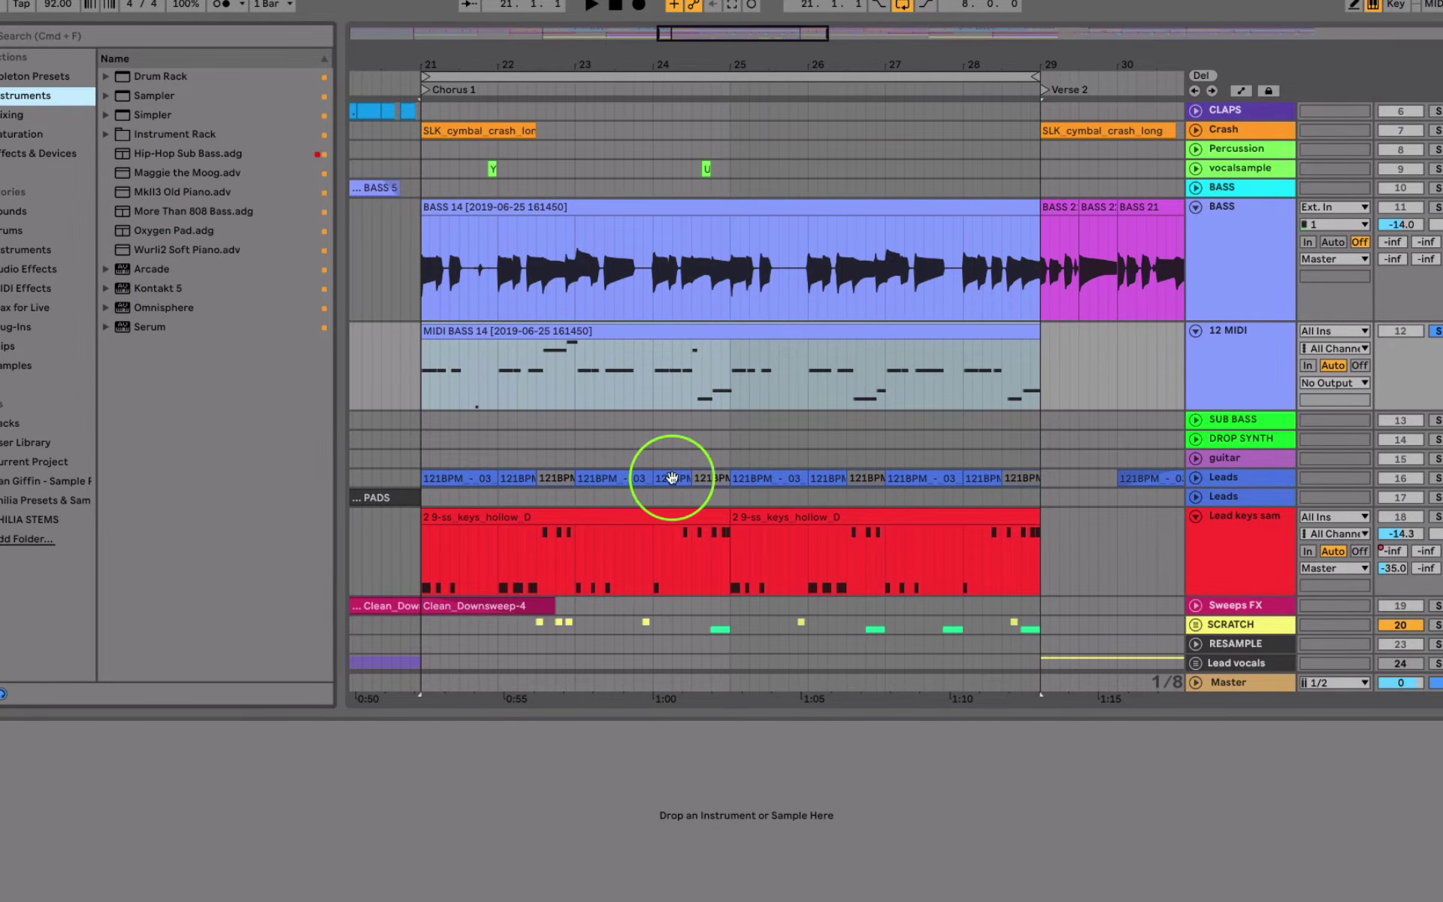
{"action": "scroll", "coordinate": [671, 479], "scroll_direction": "down", "scroll_amount": 10}
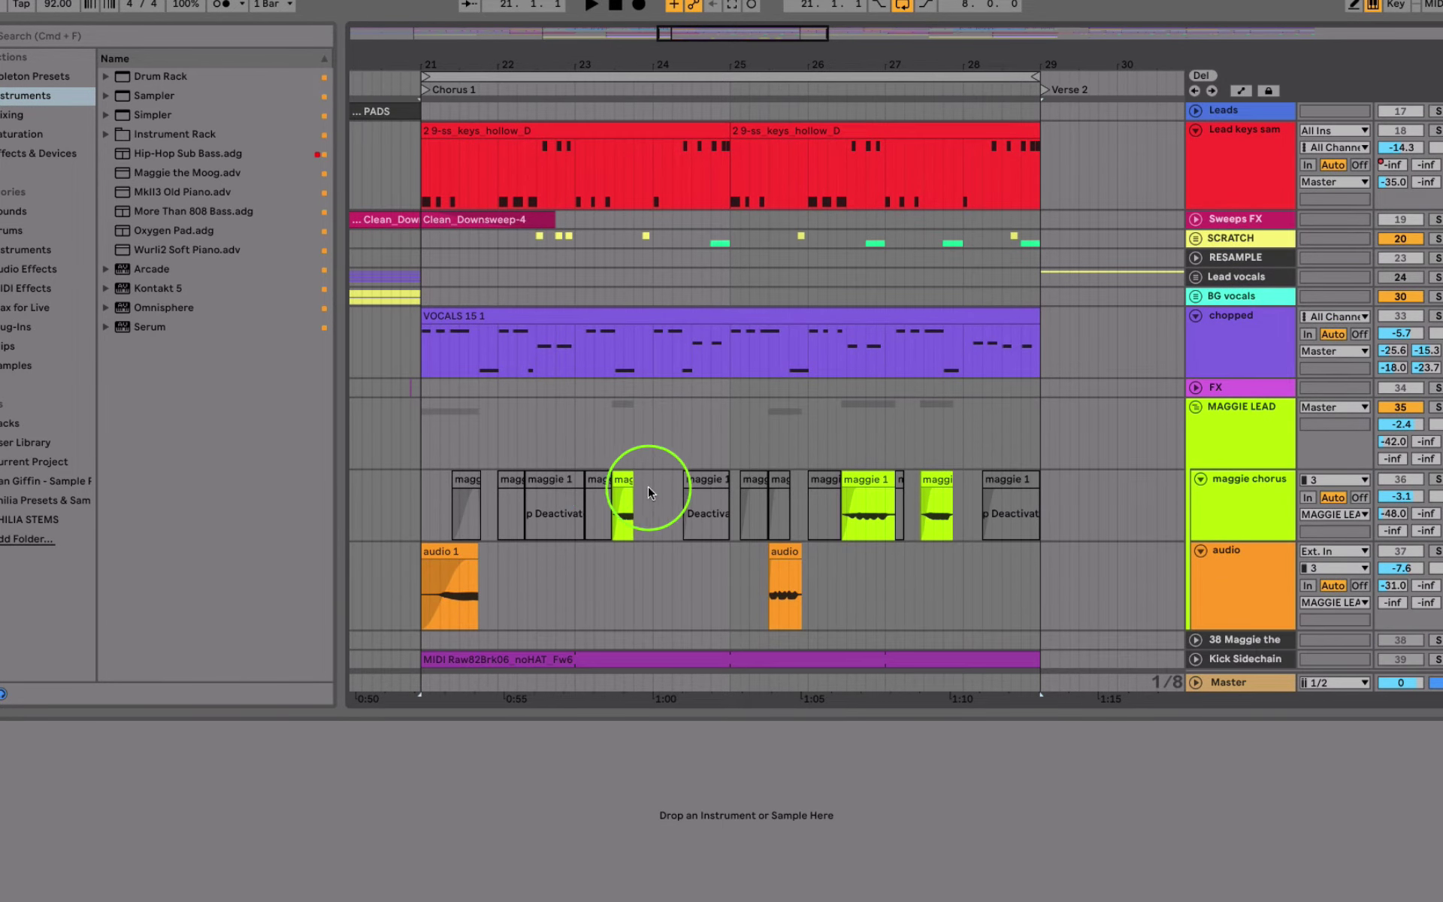
{"action": "left_click", "coordinate": [623, 482]}
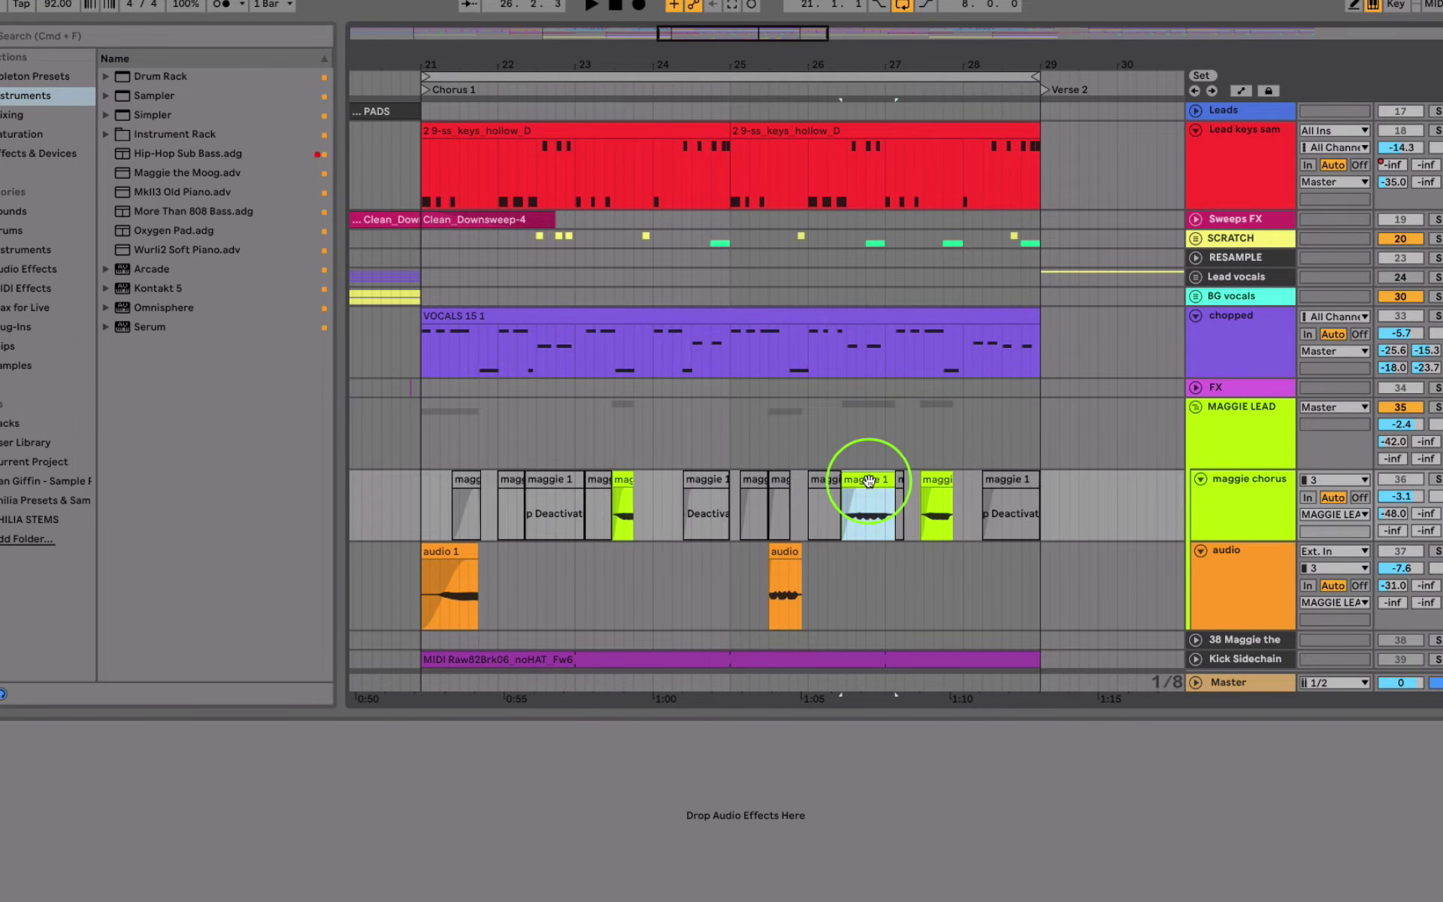
{"action": "scroll", "coordinate": [707, 526], "scroll_direction": "up", "scroll_amount": 10}
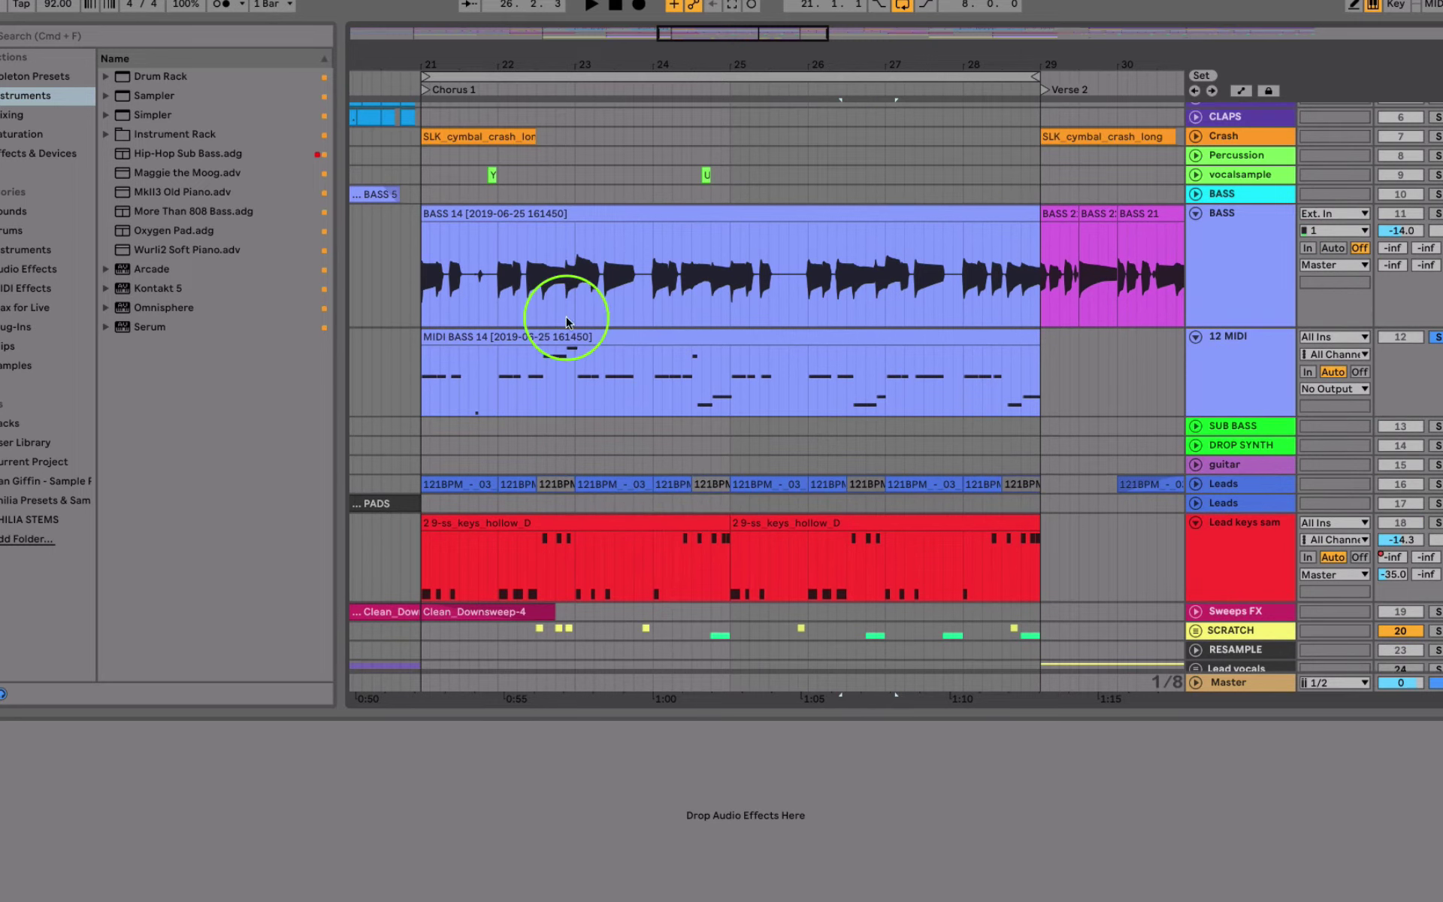
Select the BASS 14 audio clip from its start to about bar 23.75
{"action": "left_click", "coordinate": [614, 336]}
{"action": "left_click", "coordinate": [591, 211]}
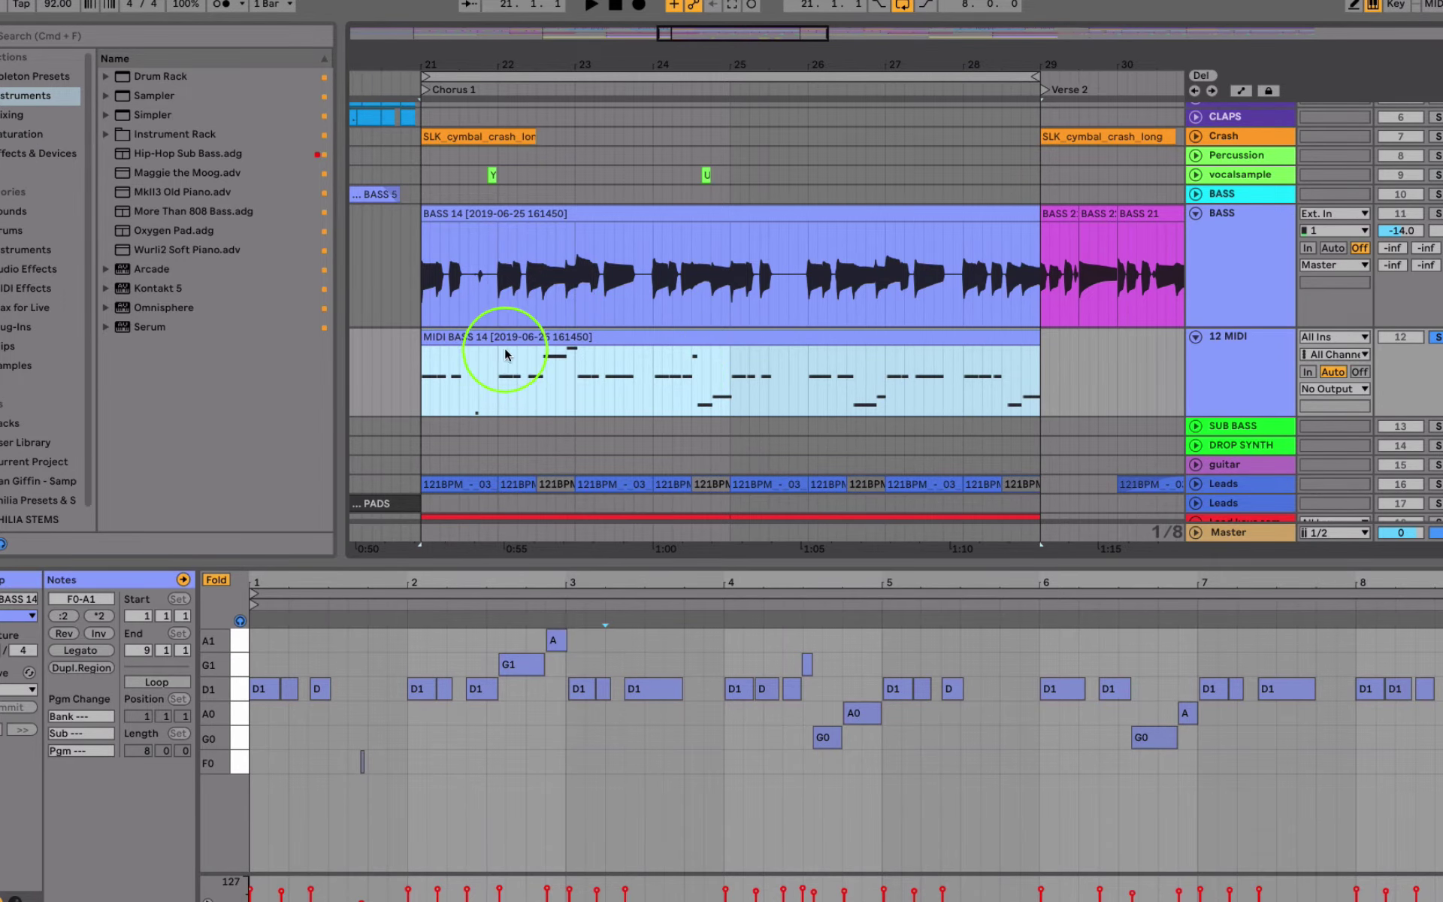
{"action": "left_click_drag", "start_coordinate": [412, 293], "coordinate": [658, 282]}
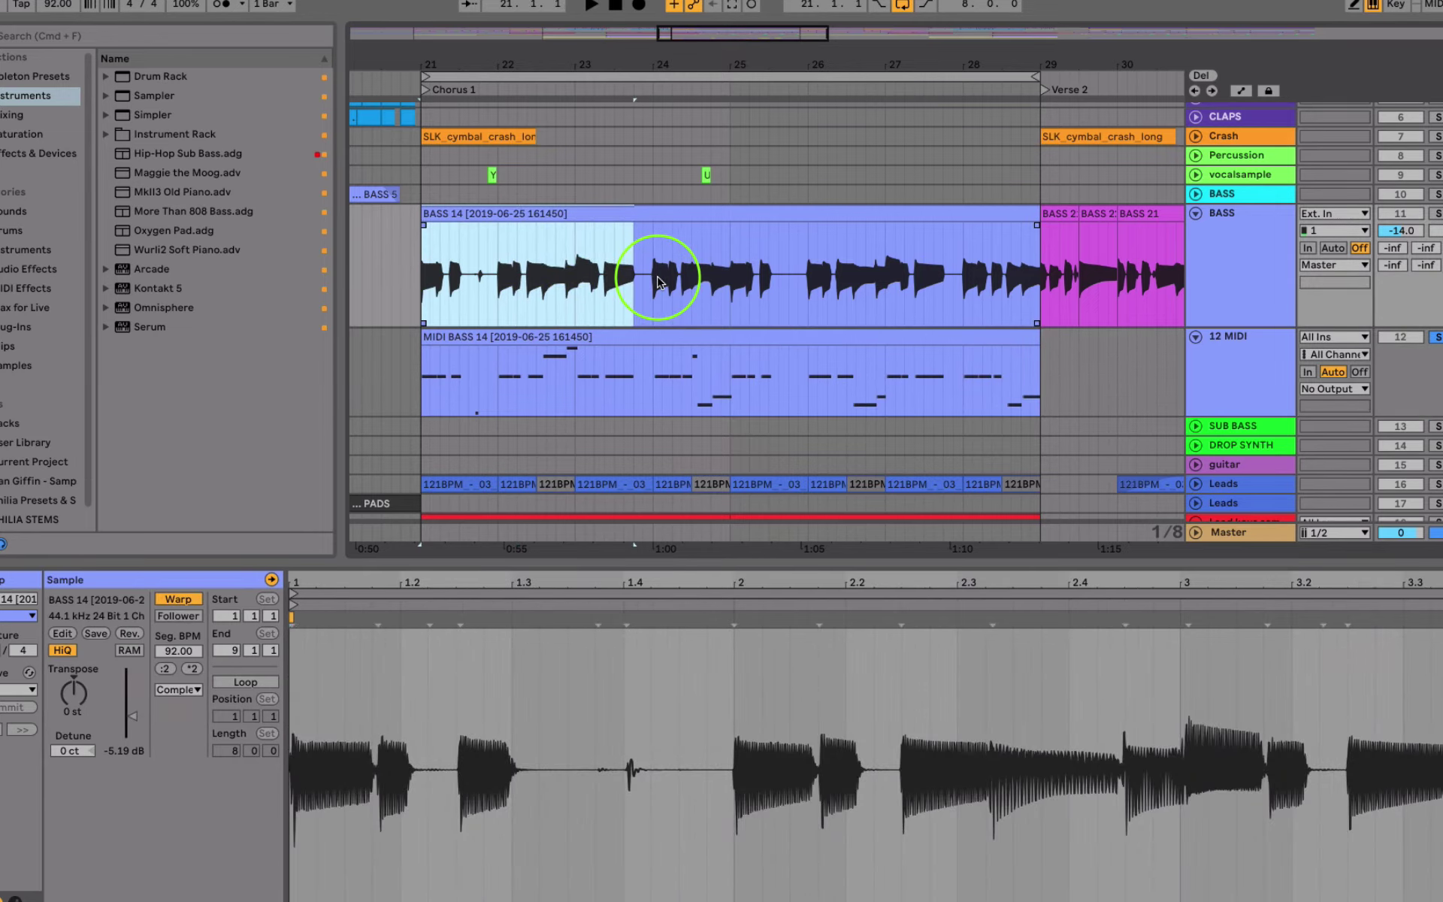